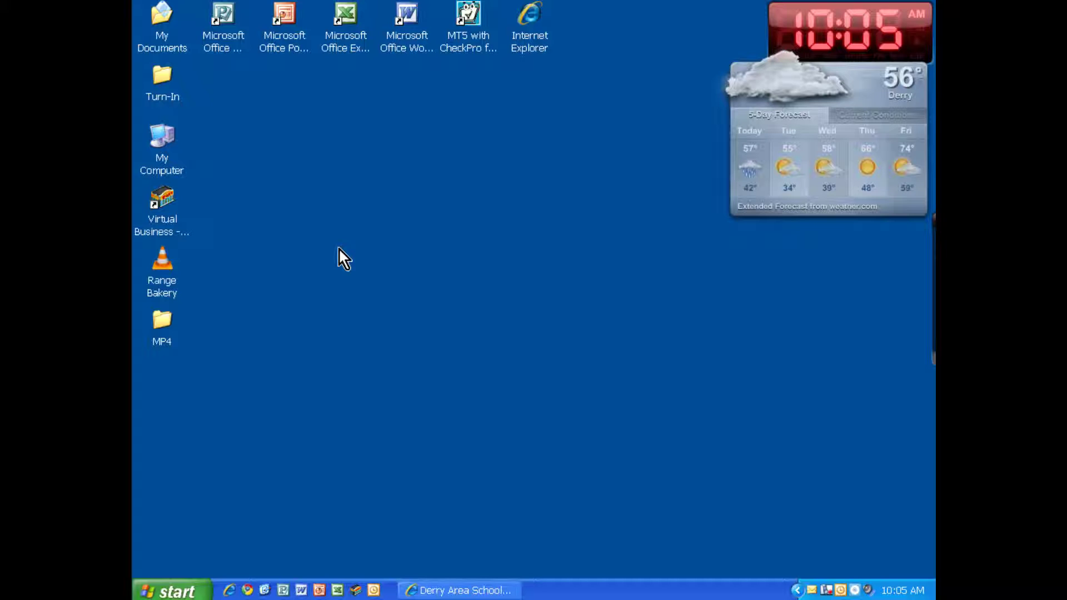
Open the Block Business Letter Example document from My Documents > CC7 in Word.
double_click(168, 32)
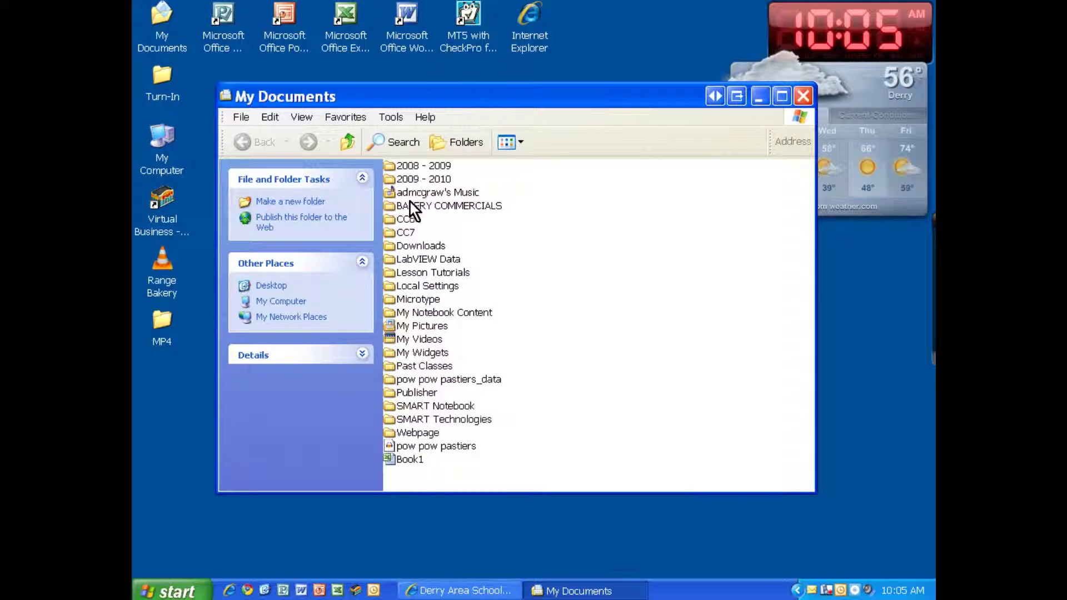
double_click(409, 231)
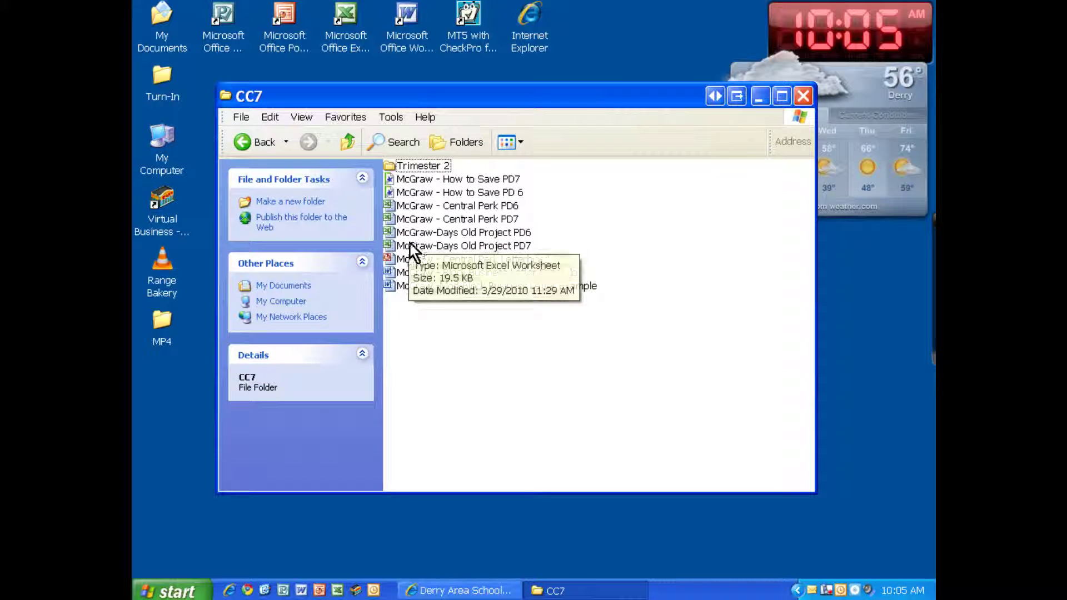
click(426, 286)
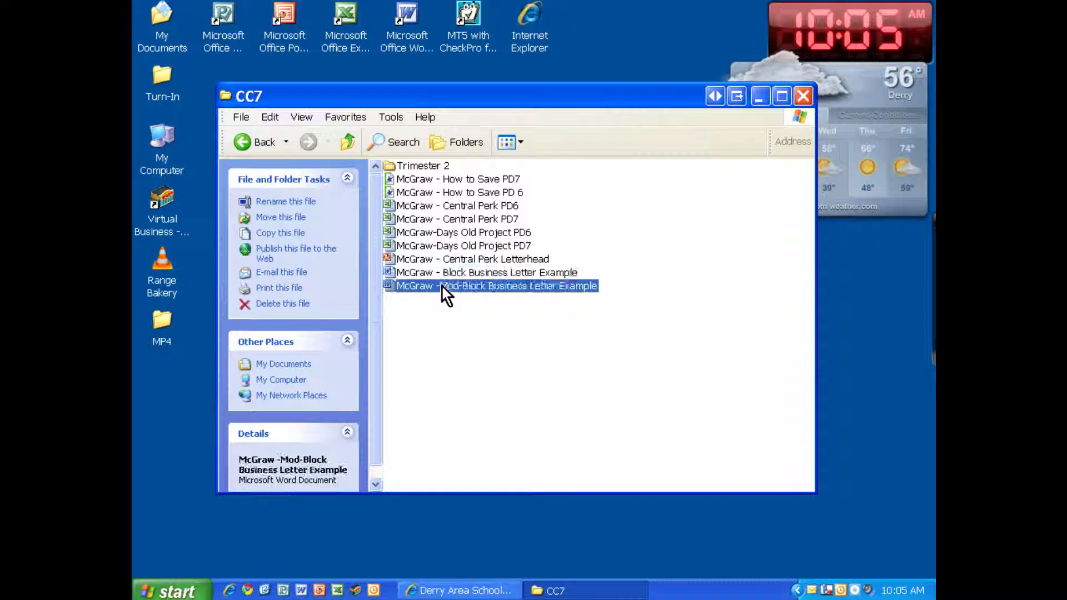
click(443, 273)
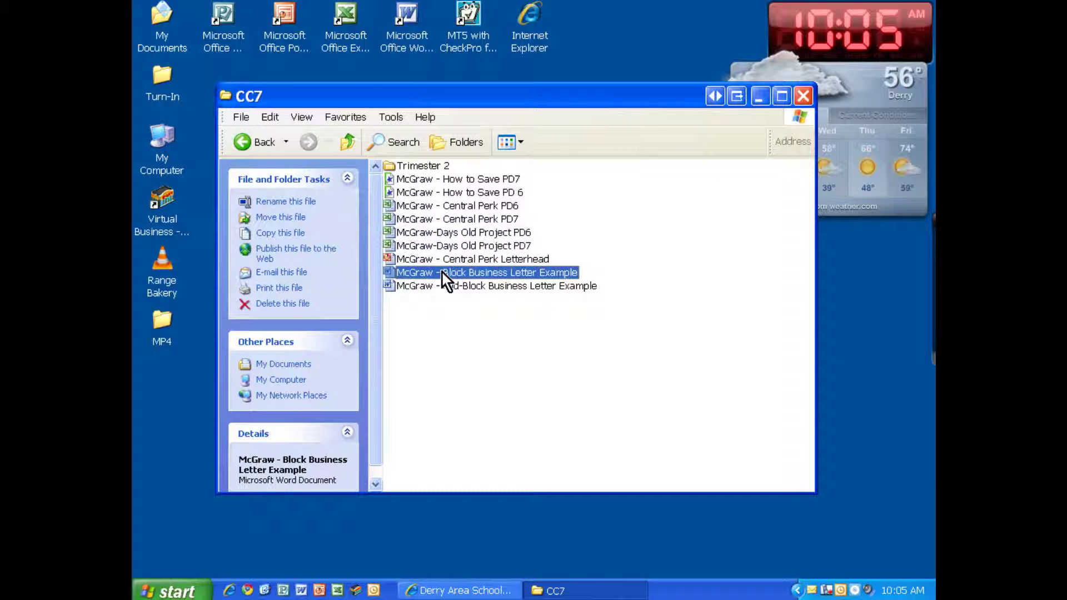
double_click(442, 273)
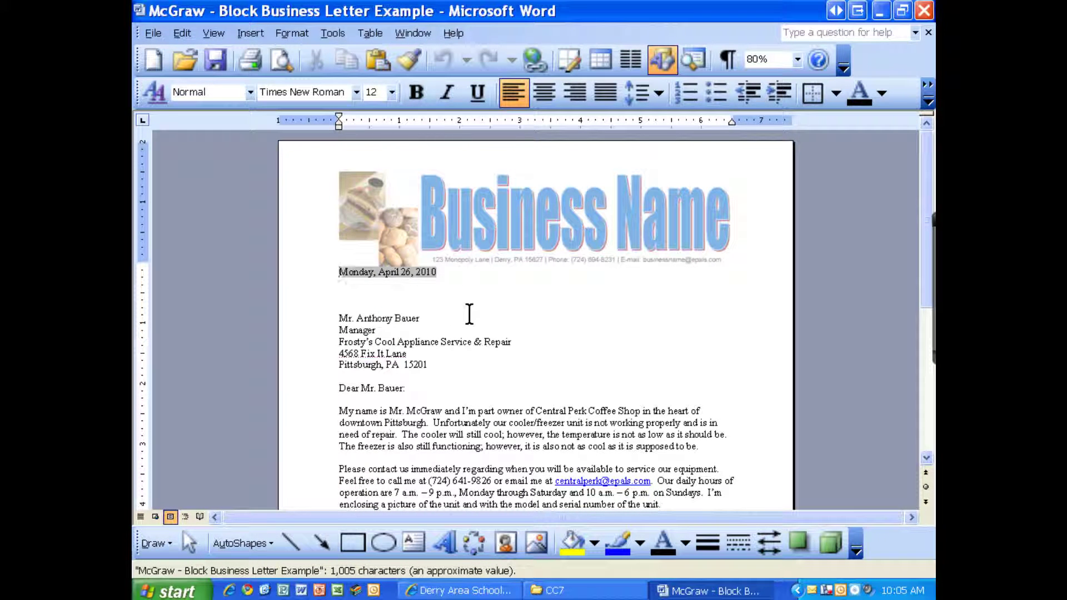
Minimize the Word letter and close the CC7 Explorer window.
click(877, 13)
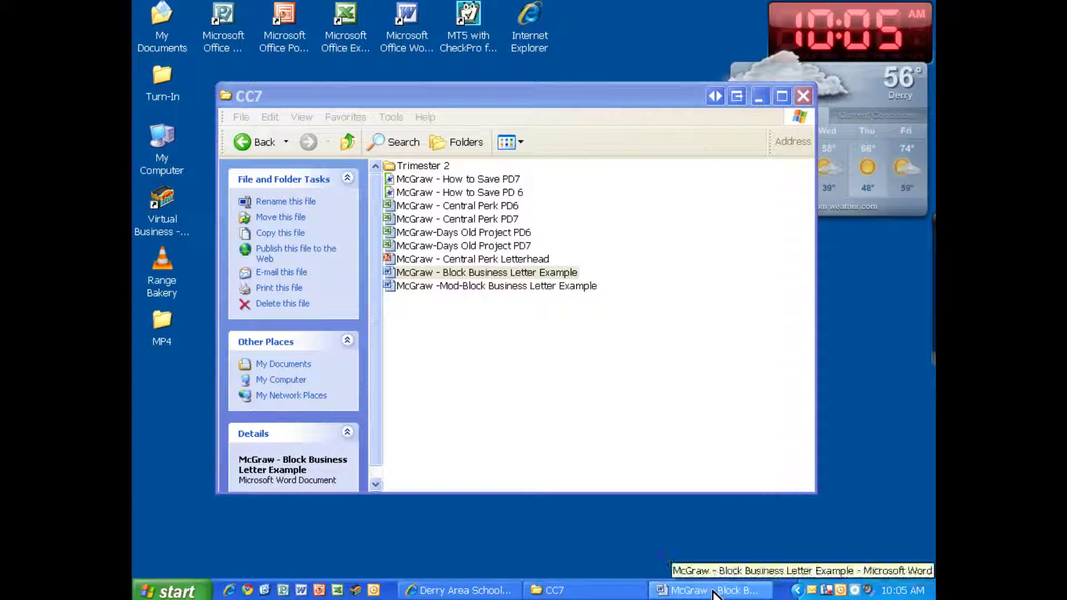
click(803, 97)
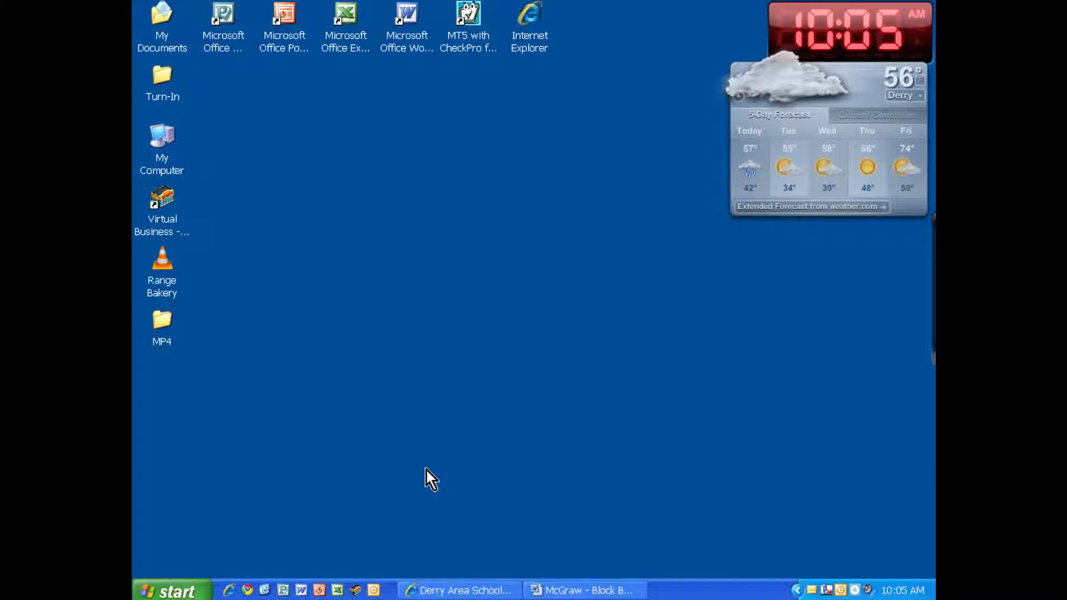
Return to Internet Explorer and load the ePals home page from the Favorites Home link.
click(456, 590)
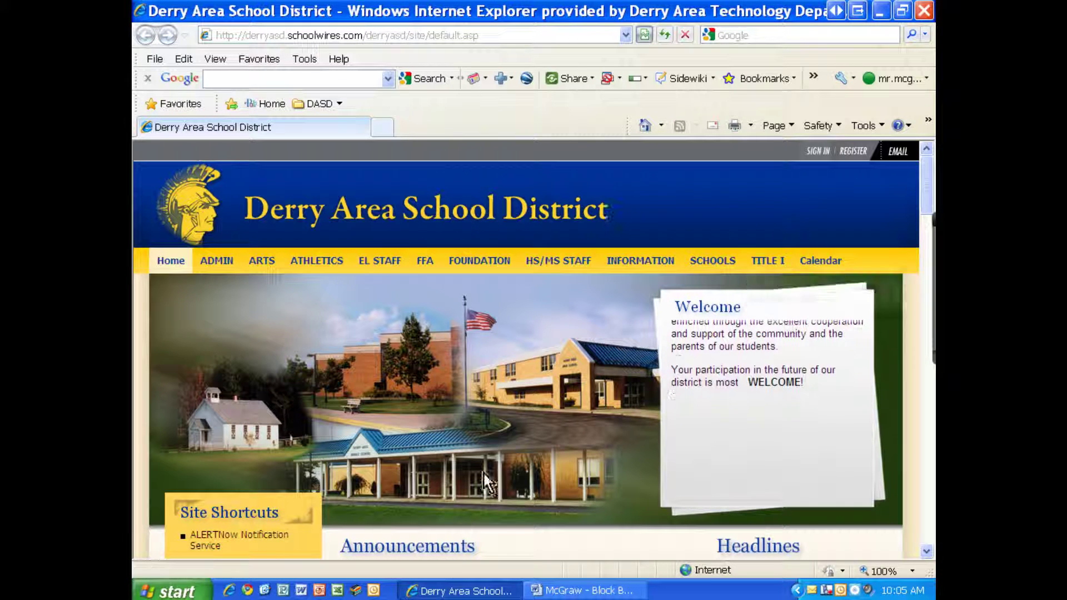
click(258, 105)
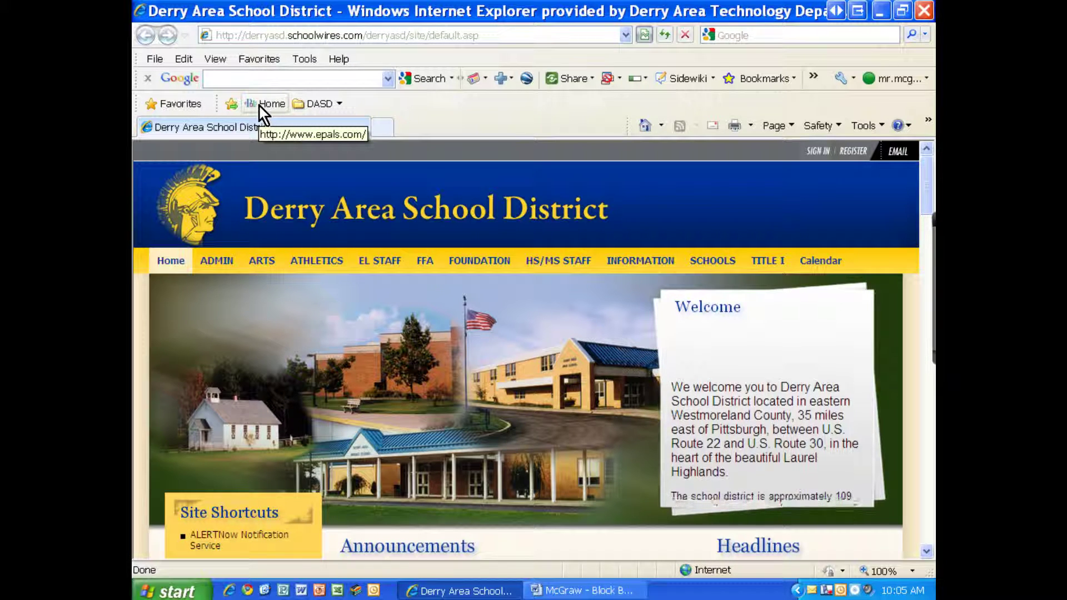
click(258, 105)
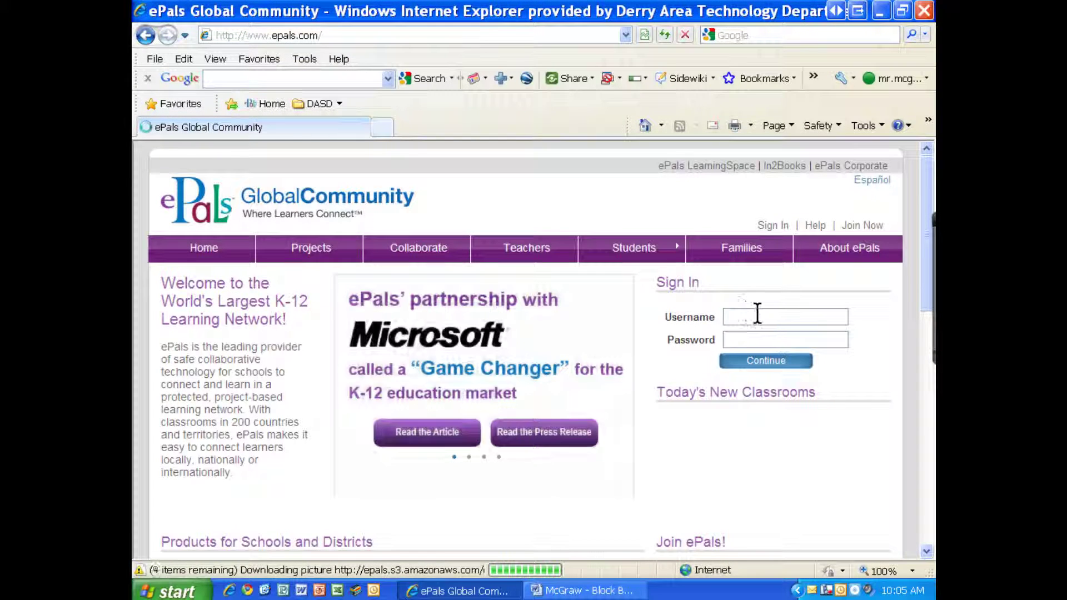
Sign in with the teacher account's username and password, open SchoolMail, and start a new message.
click(758, 314)
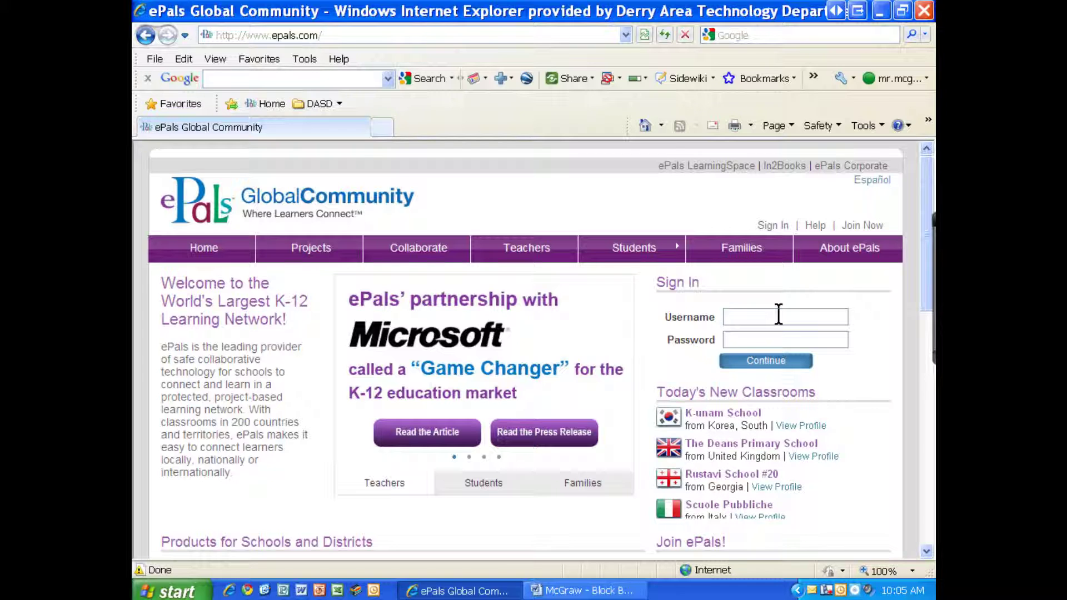
text(mrmcgraw)
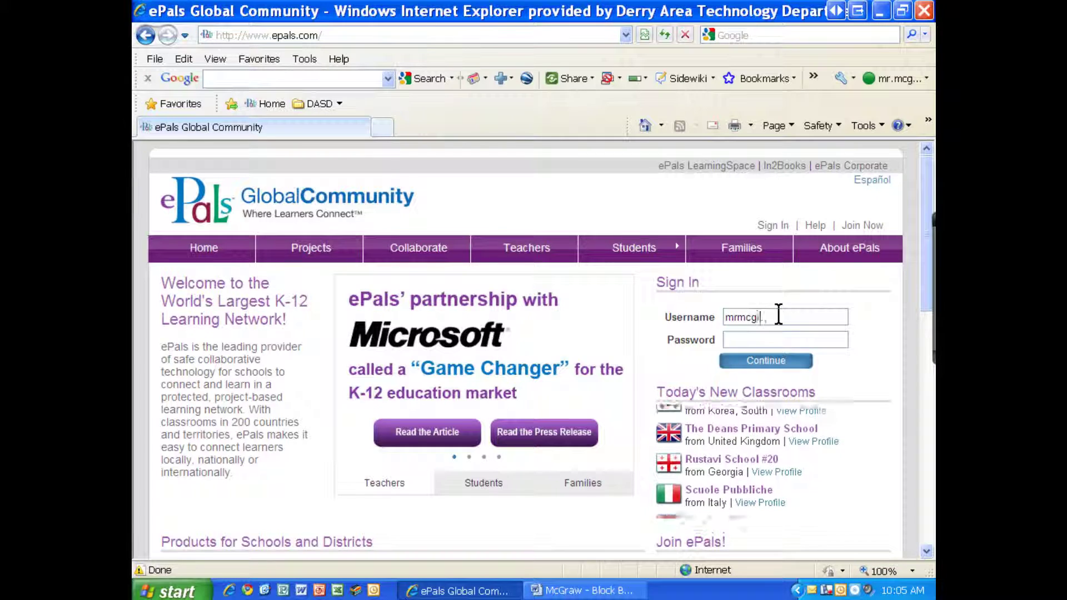
key(Tab)
text(******)
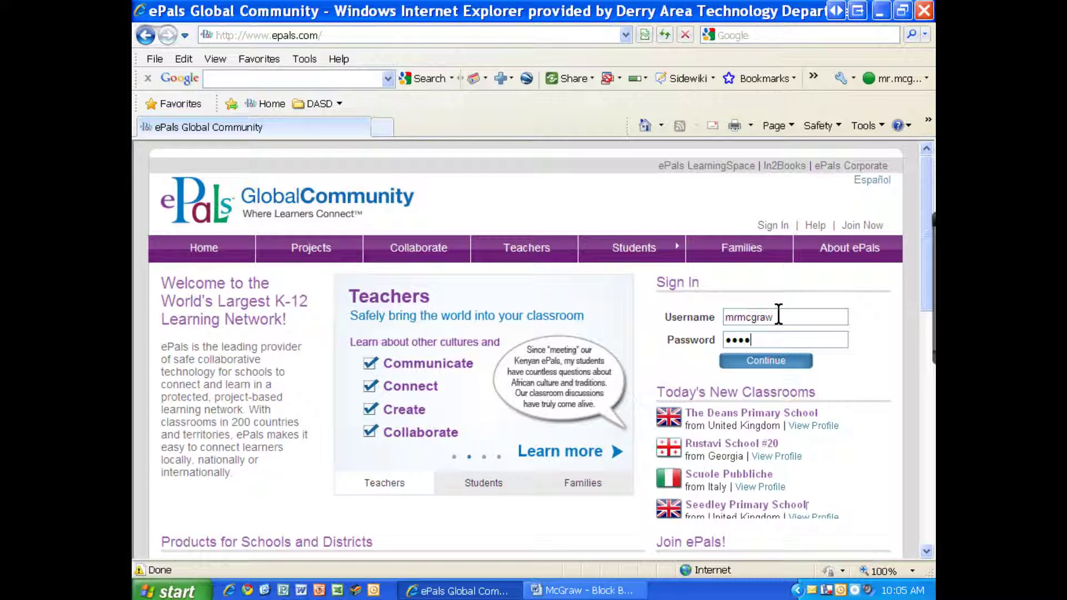
text(**)
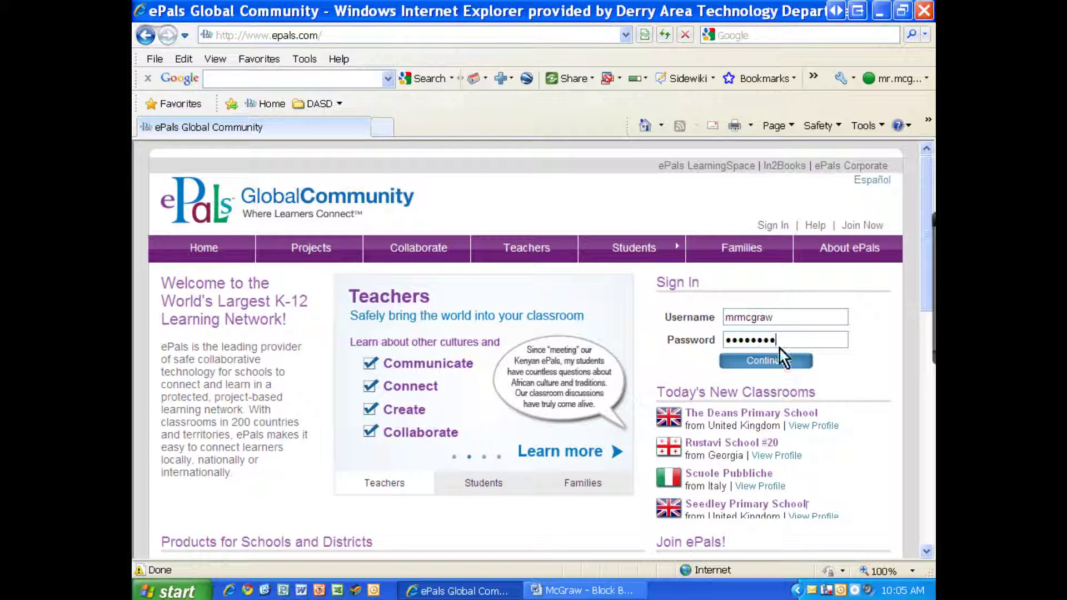
click(781, 360)
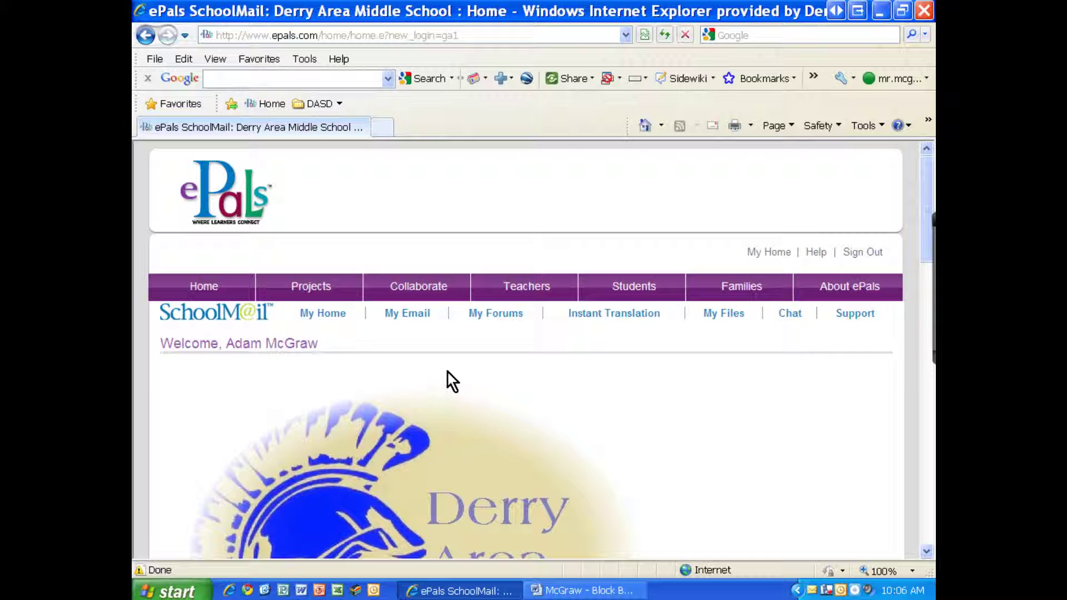
click(407, 320)
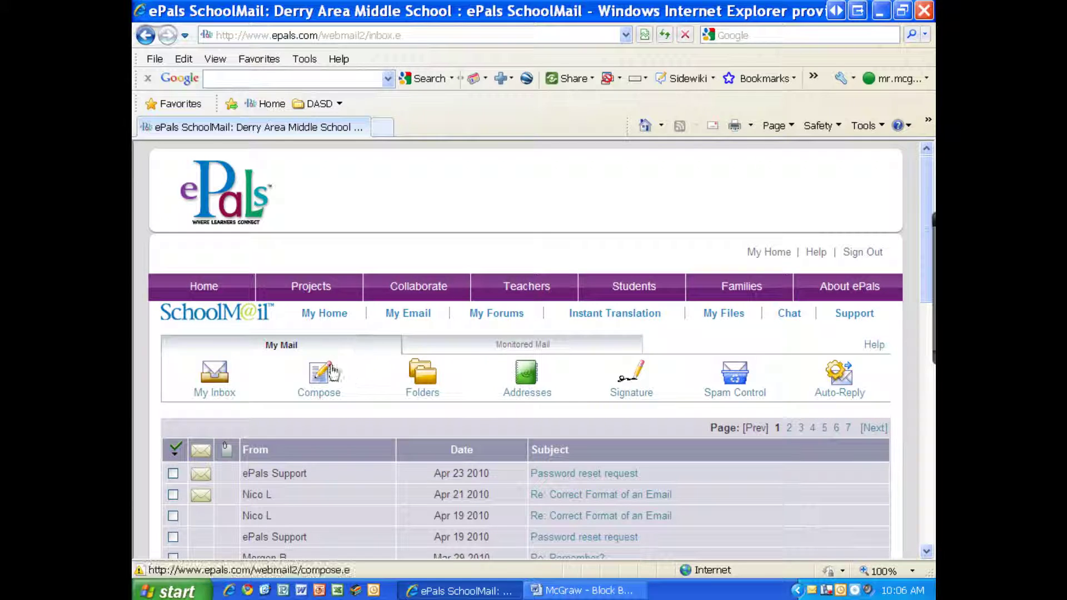
click(323, 379)
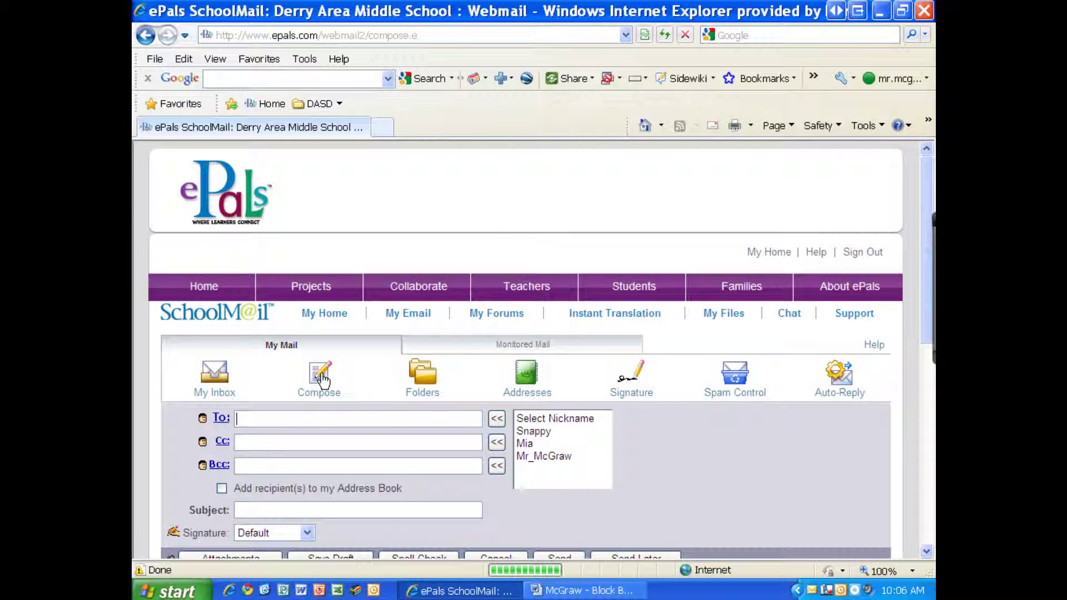
Enter the teacher's own ePals e-mail address in the To field, leaving Cc and Bcc empty.
scroll(322, 373, down, 2)
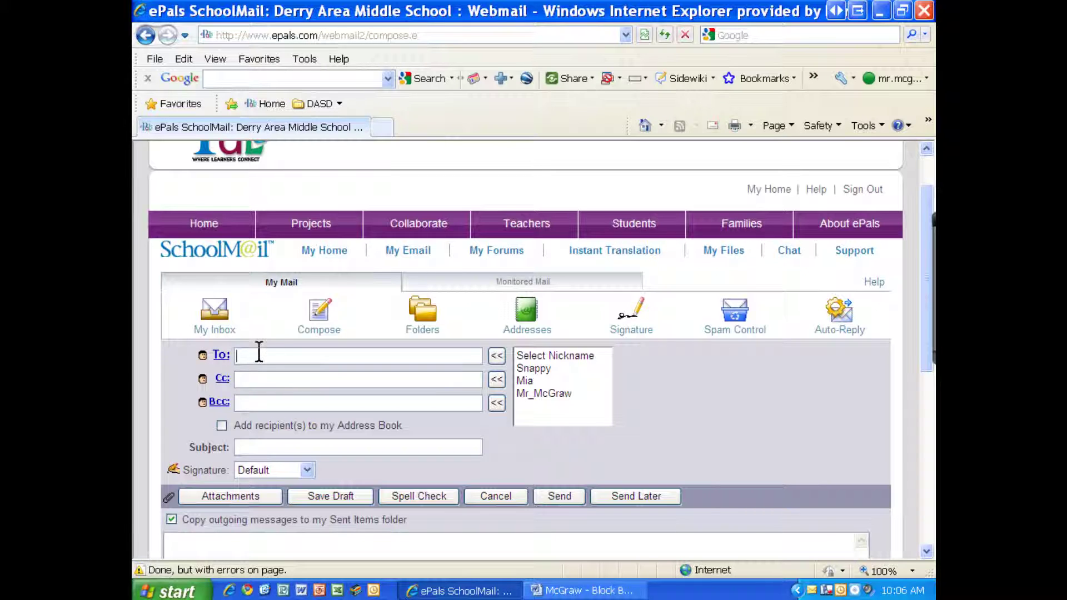
scroll(272, 348, down, 2)
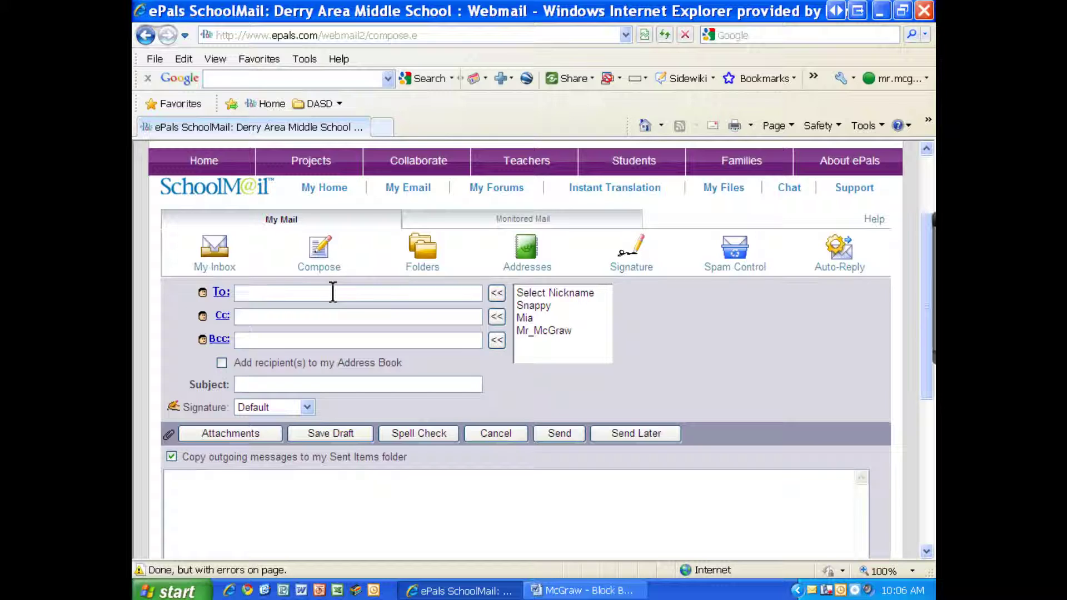
click(262, 317)
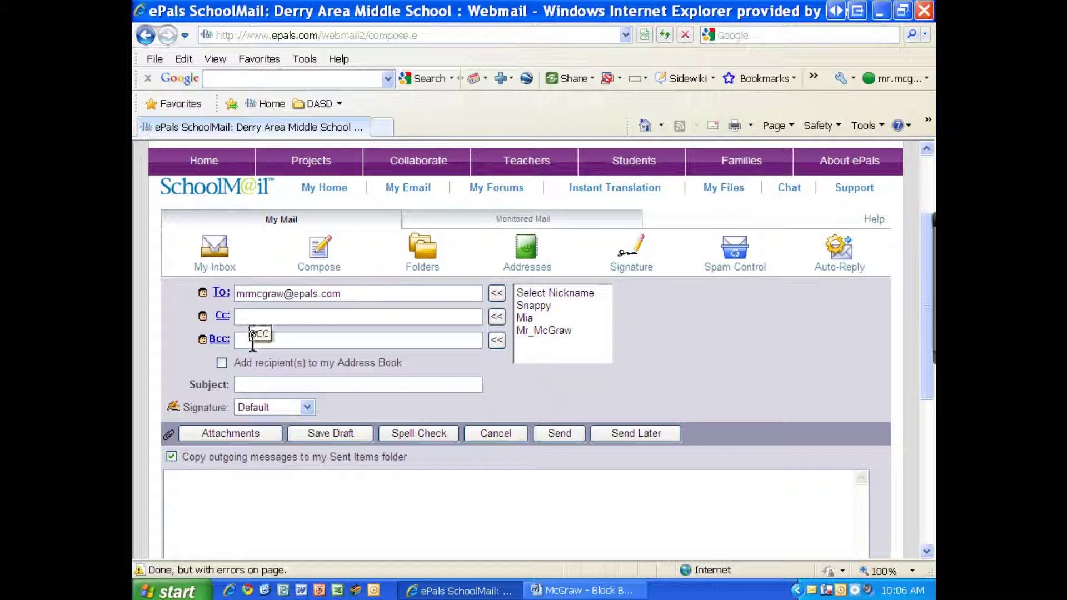
click(259, 334)
Enter 'Repair Request' as the subject, leaving the message body empty.
text(Repair Request)
drag(310, 385, 238, 385)
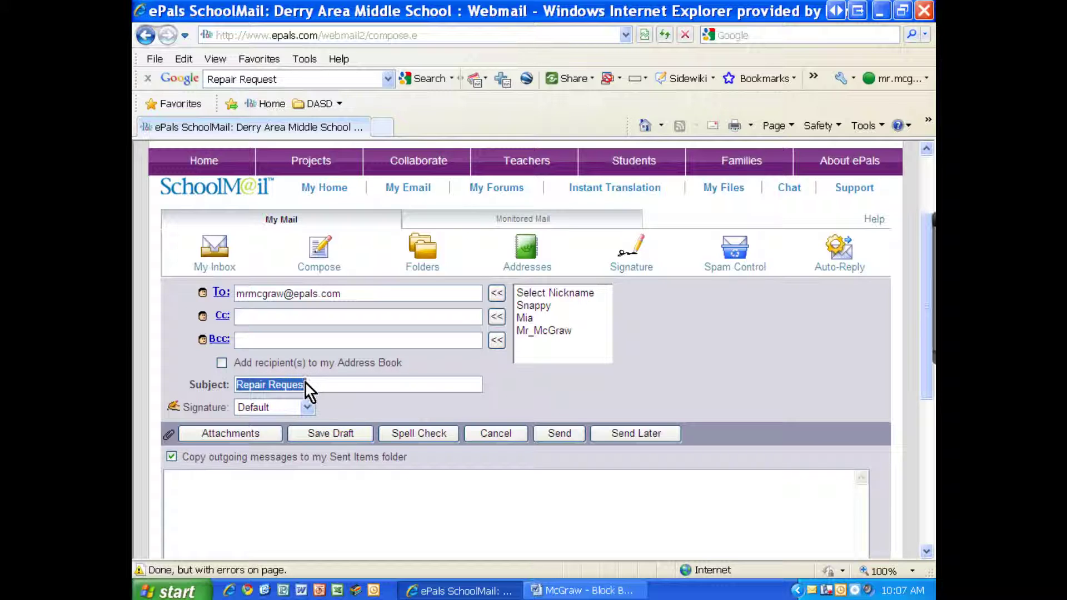
scroll(300, 378, down, 5)
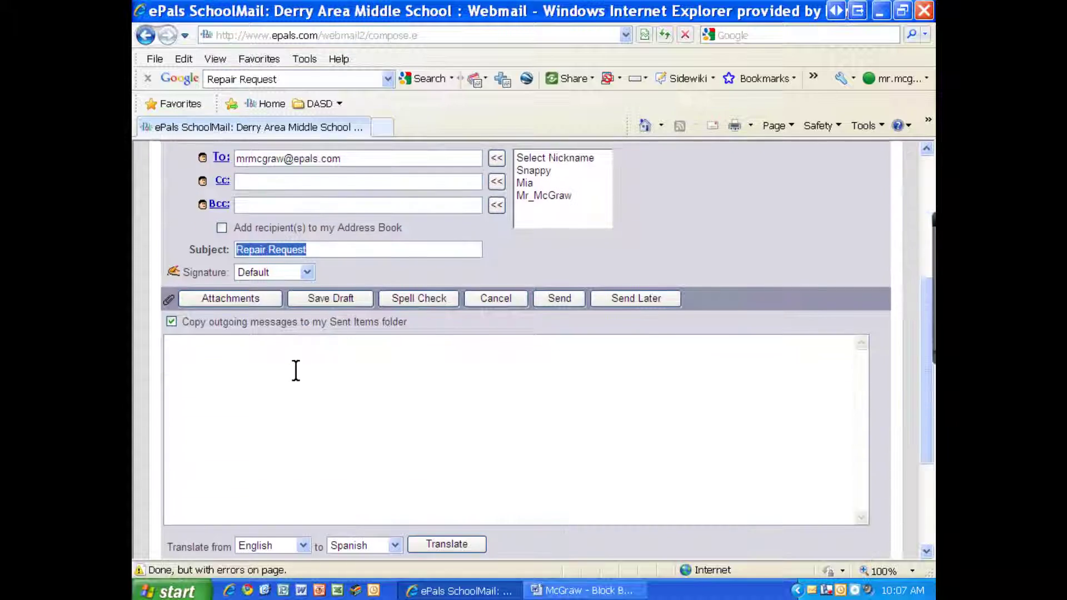
click(238, 241)
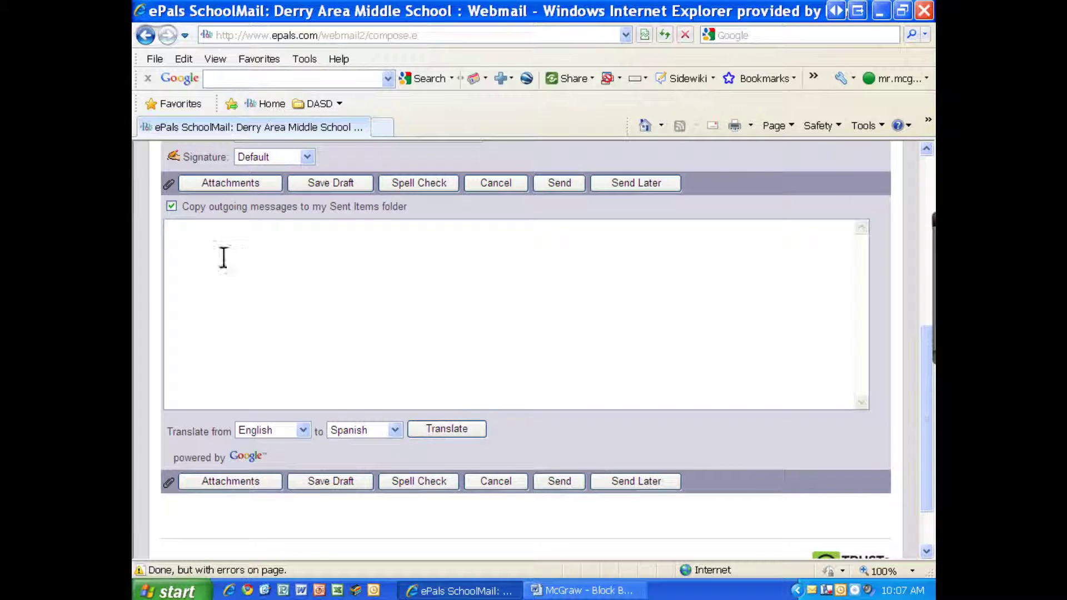
scroll(348, 303, up, 4)
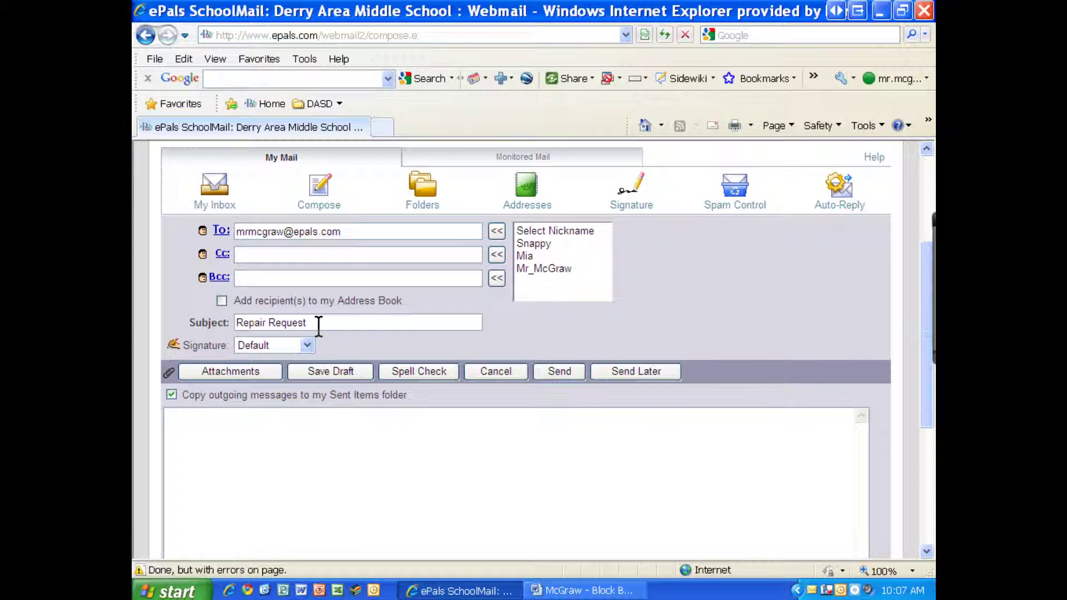
Copy the Word letter from the salutation through 'Enclosure: Photo', then minimize Word.
click(581, 591)
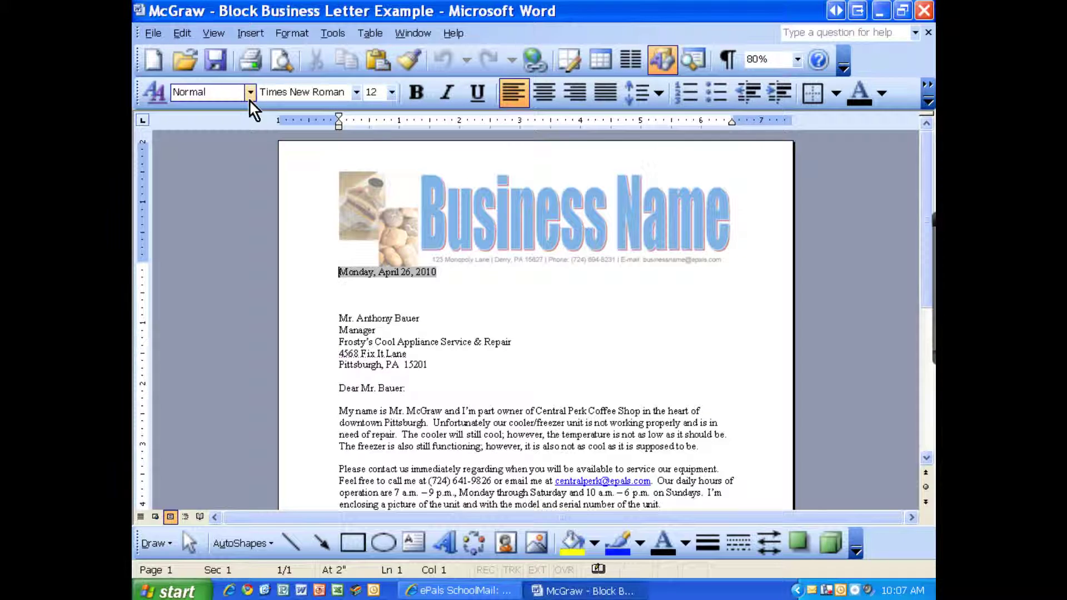
click(428, 318)
scroll(333, 314, down, 1)
drag(337, 286, 435, 334)
scroll(433, 339, down, 4)
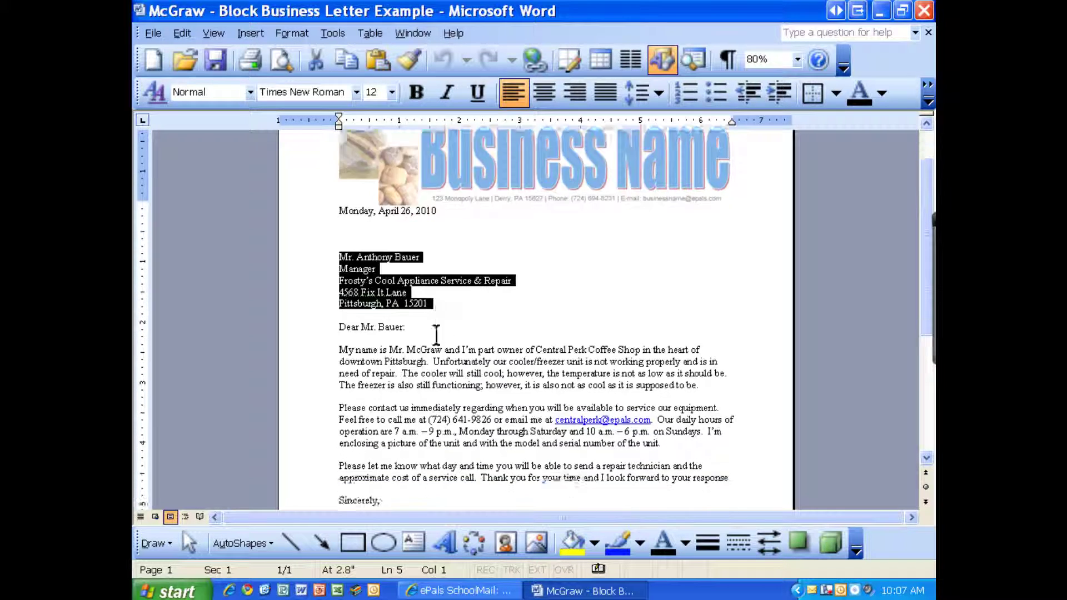
click(337, 238)
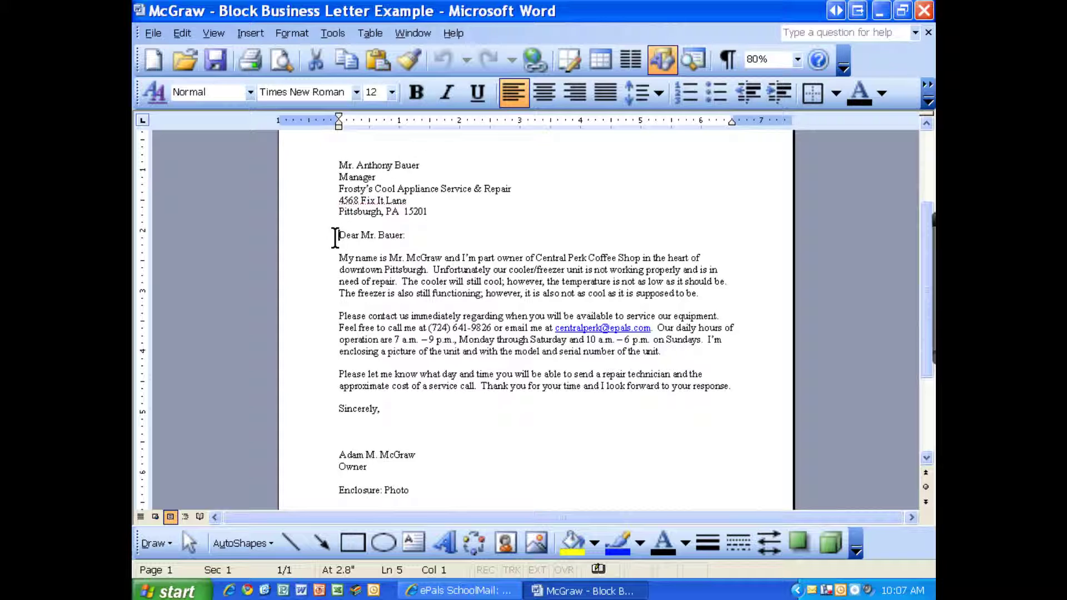
drag(337, 235, 420, 490)
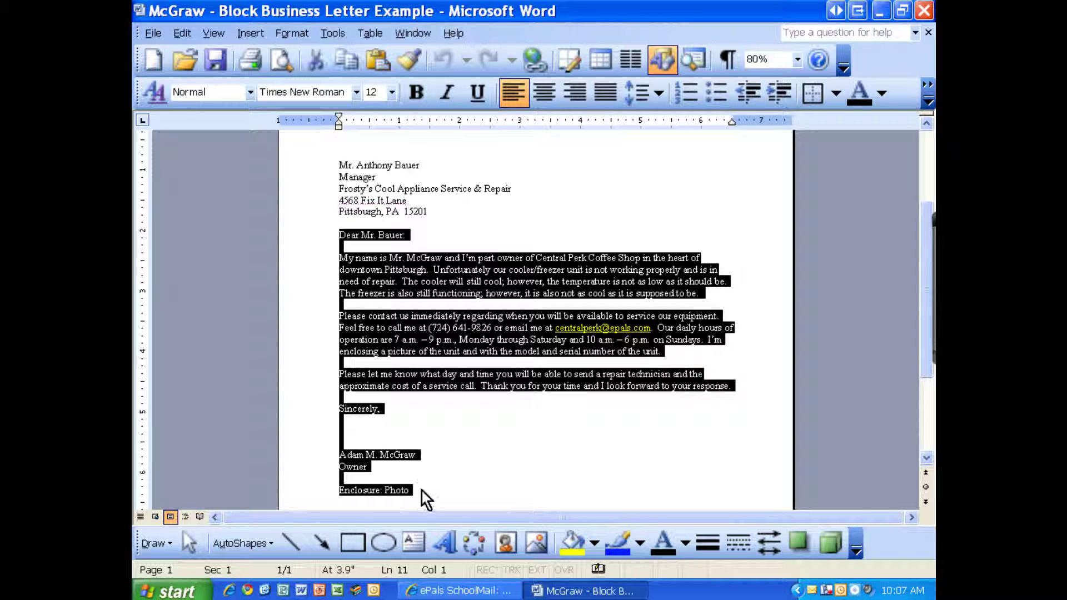
right_click(401, 334)
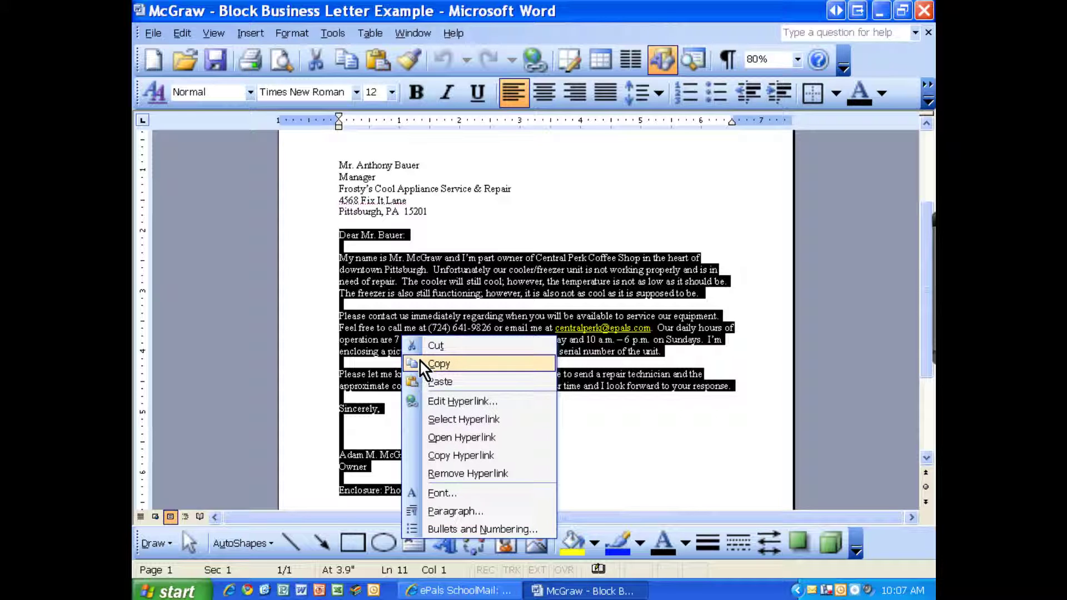
click(420, 363)
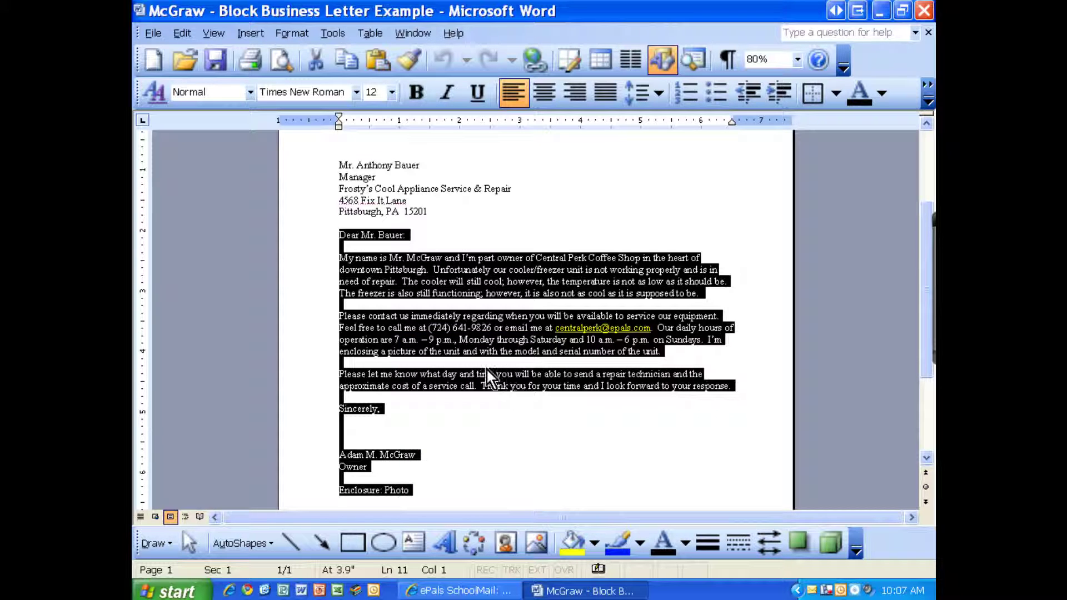
click(881, 11)
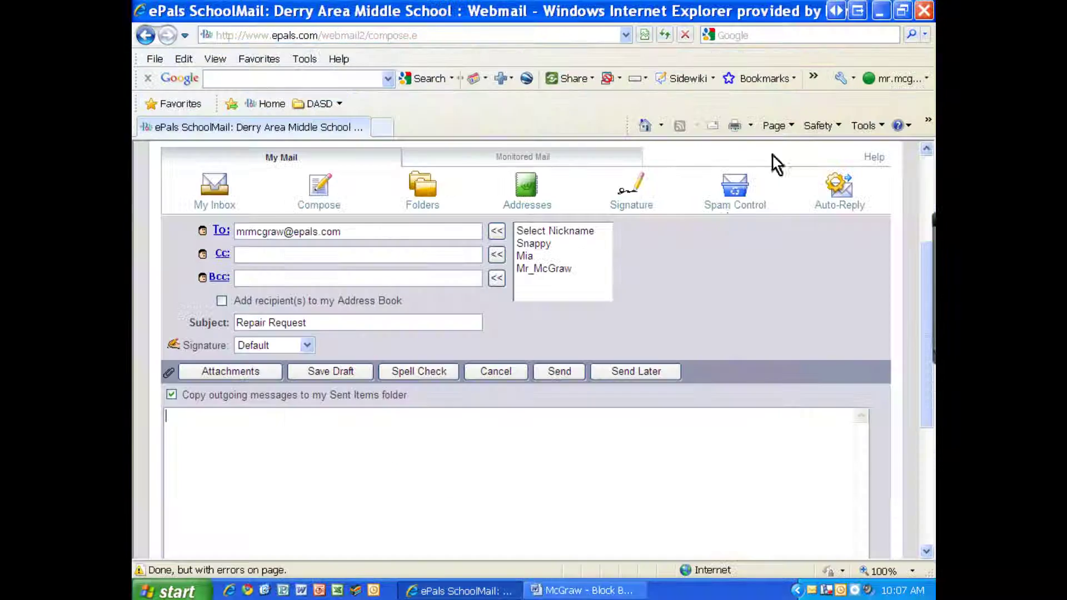
Paste the copied business letter into the Repair Request message body and review it.
scroll(290, 434, down, 3)
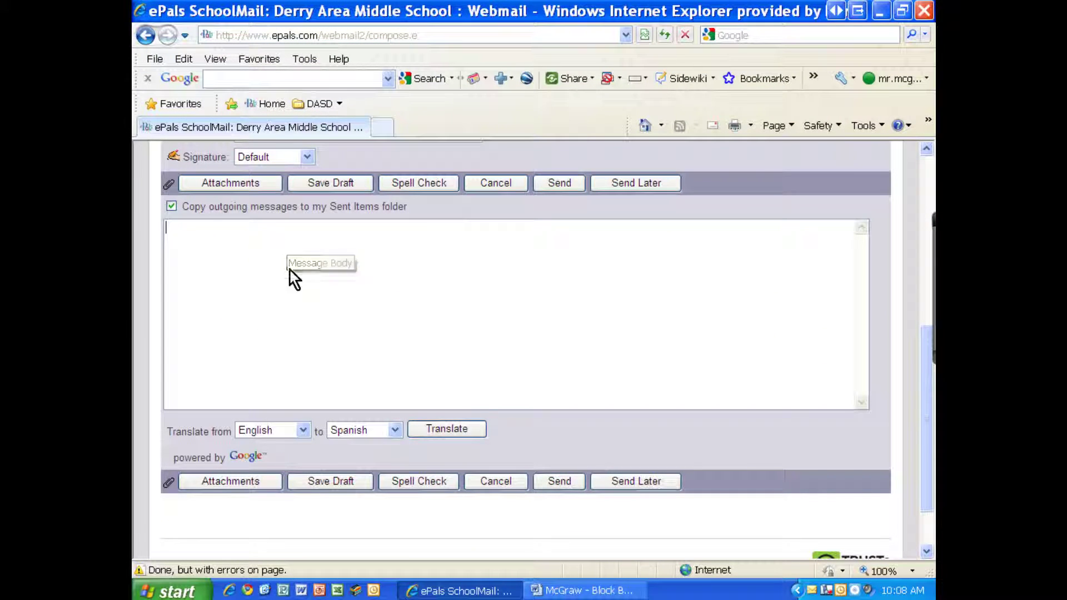
scroll(242, 266, up, 1)
right_click(199, 291)
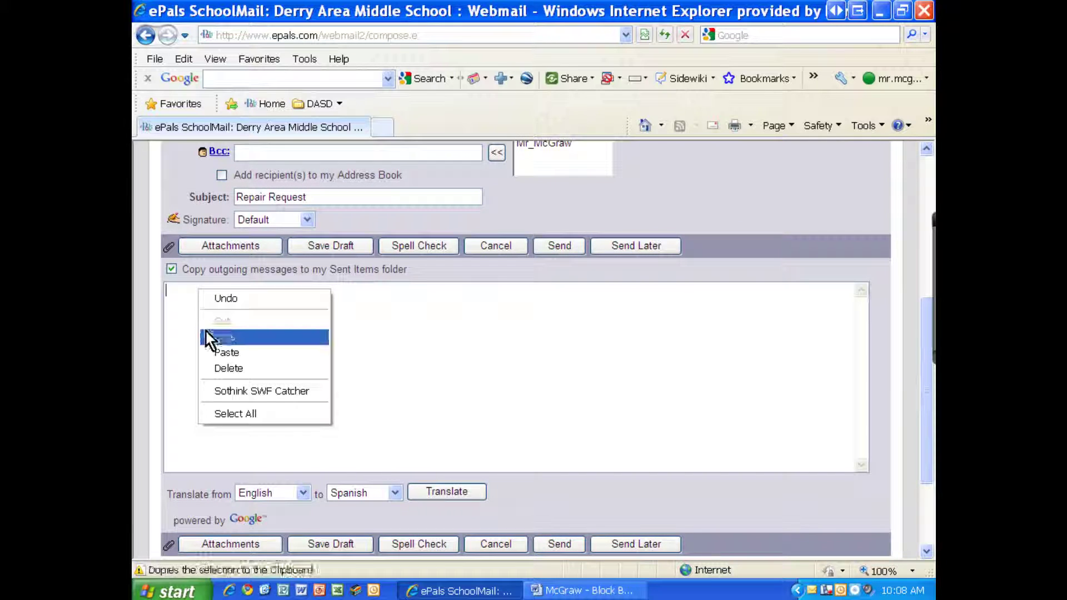
click(216, 354)
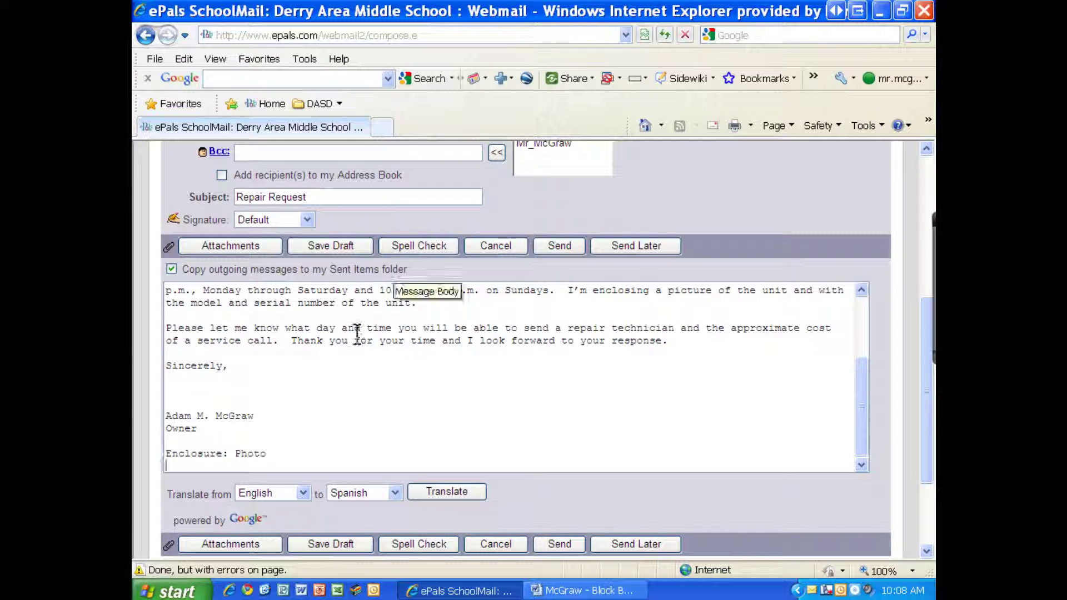
scroll(330, 369, up, 3)
scroll(329, 368, up, 3)
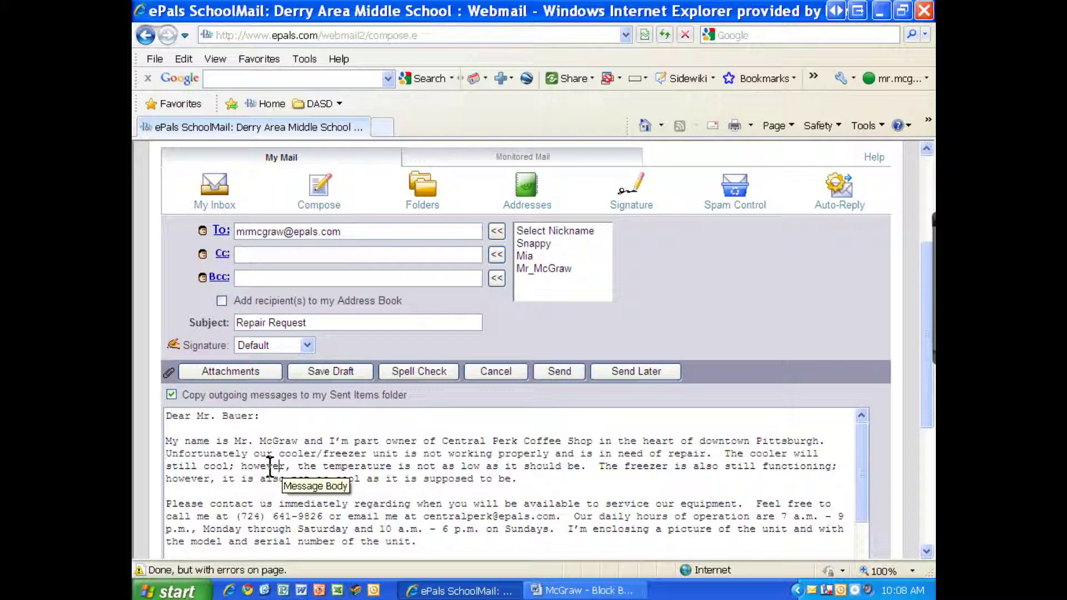
scroll(222, 447, down, 1)
scroll(222, 448, up, 1)
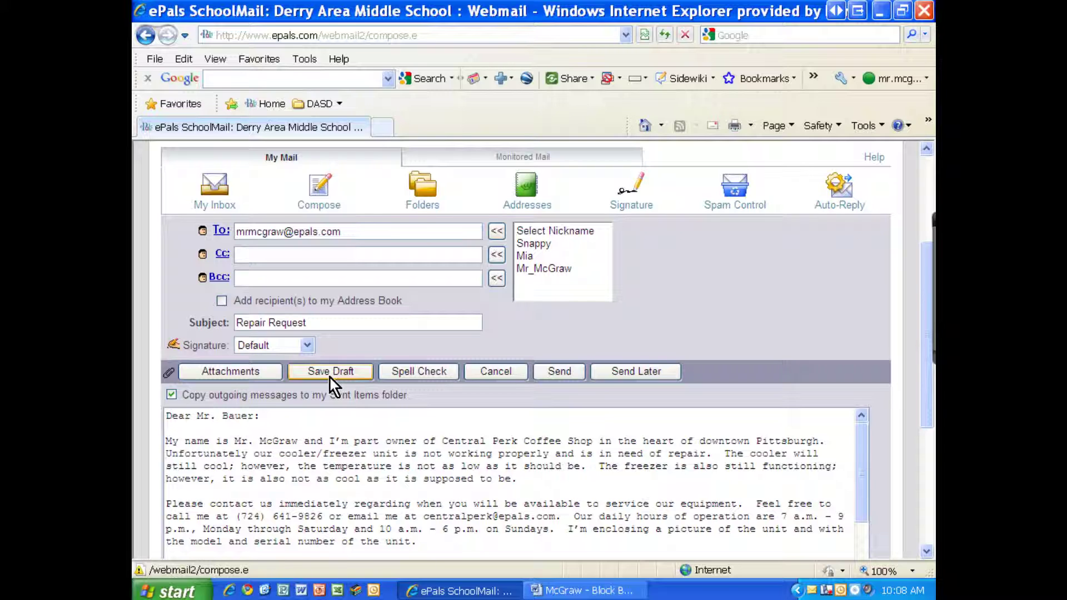
click(336, 455)
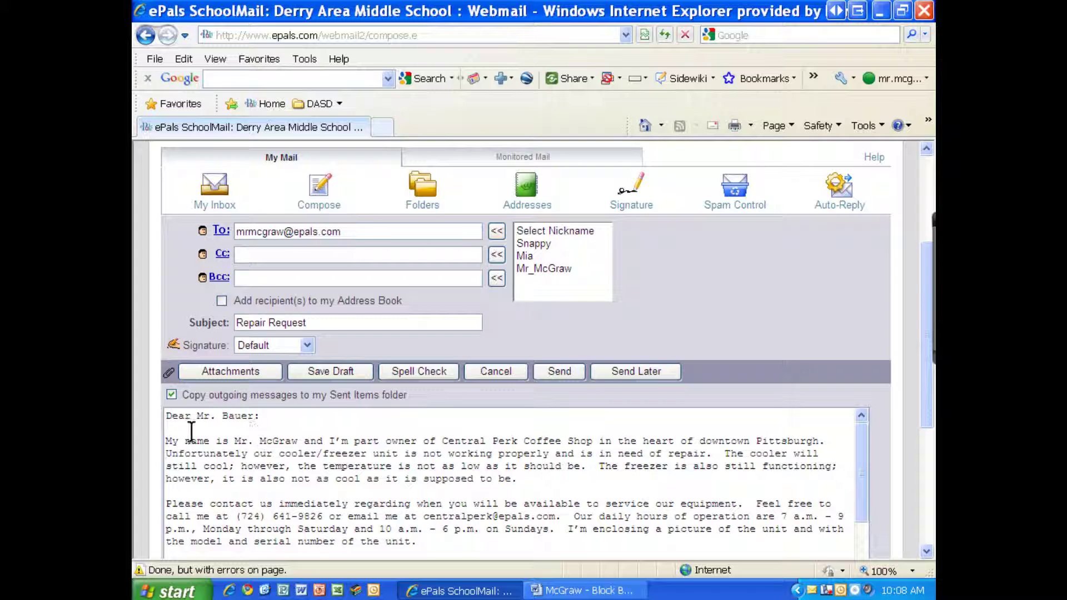
scroll(238, 436, down, 2)
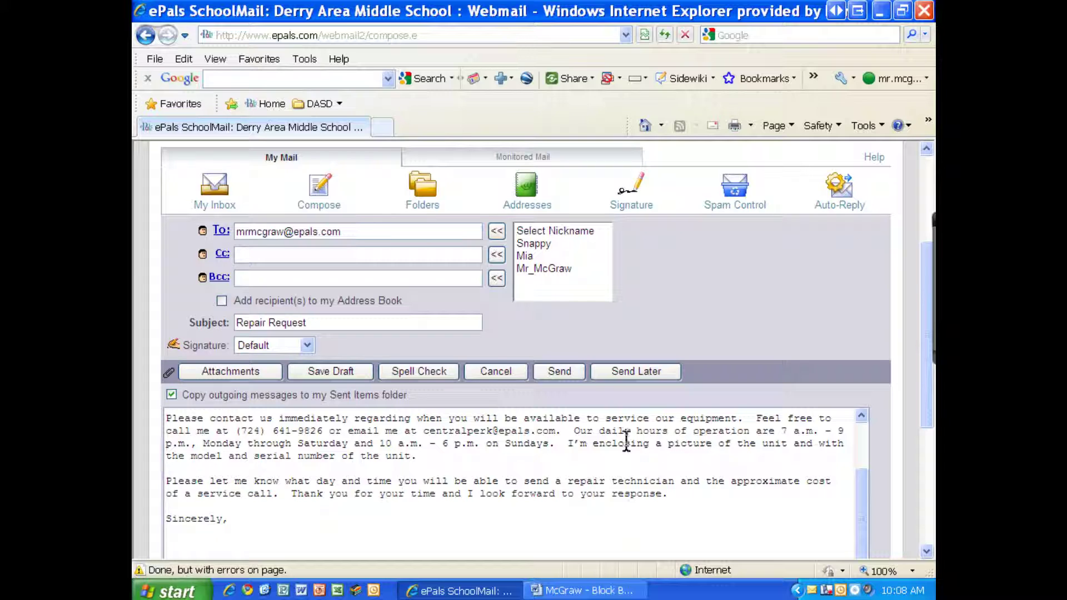
Change "I'm enclosing" to "I've attached" in the letter body.
click(590, 443)
key(BackSpace)
text(ve attached)
key(Delete)
key(Delete)
key(Delete)
key(Delete)
key(Delete)
key(Delete)
key(Delete)
key(Delete)
key(Delete)
key(Delete)
Replace 'Enclosure' with 'Attachment' in the closing line and select the blank lines after 'Sincerely,'.
scroll(374, 484, down, 5)
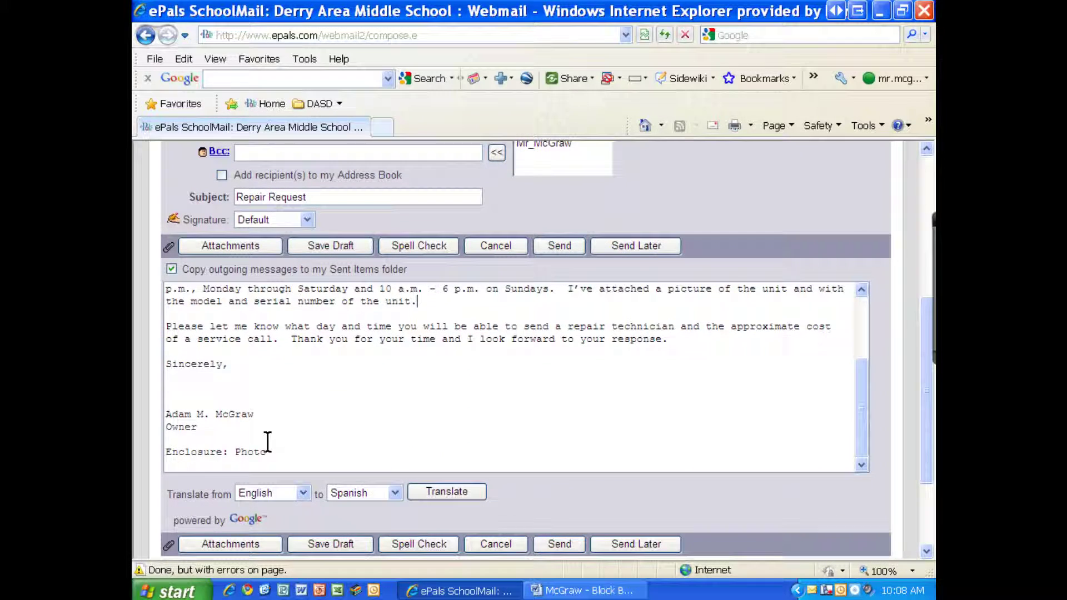
double_click(199, 451)
text(Attachment: Phot)
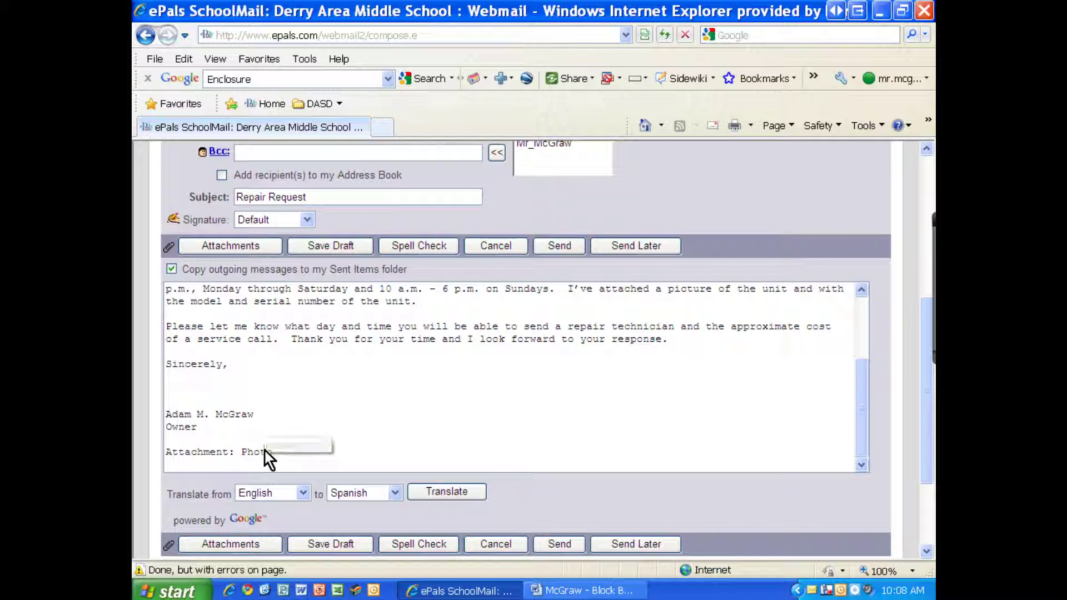
click(272, 449)
drag(214, 383, 211, 403)
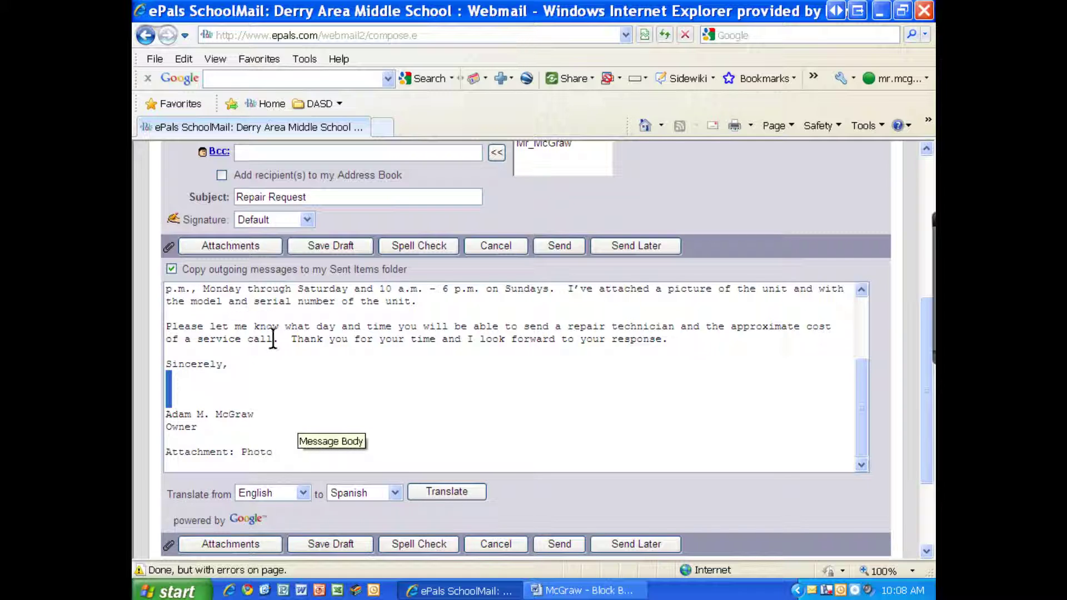
click(210, 414)
drag(193, 372, 196, 395)
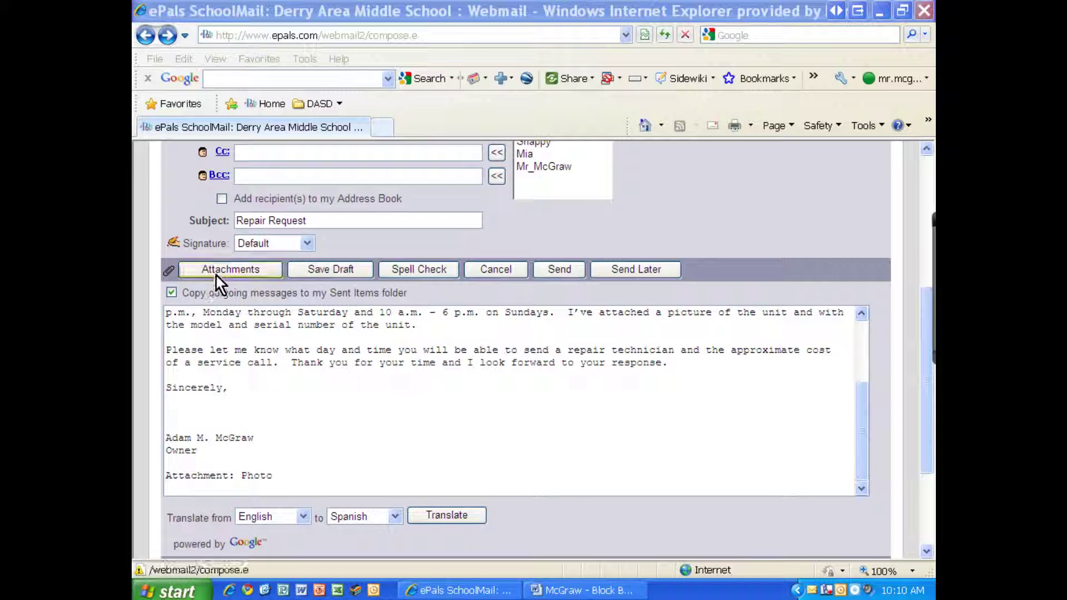
Attach 'LastName - Bakery Letterhead.png' (278KB) from My Pictures to the message.
click(216, 272)
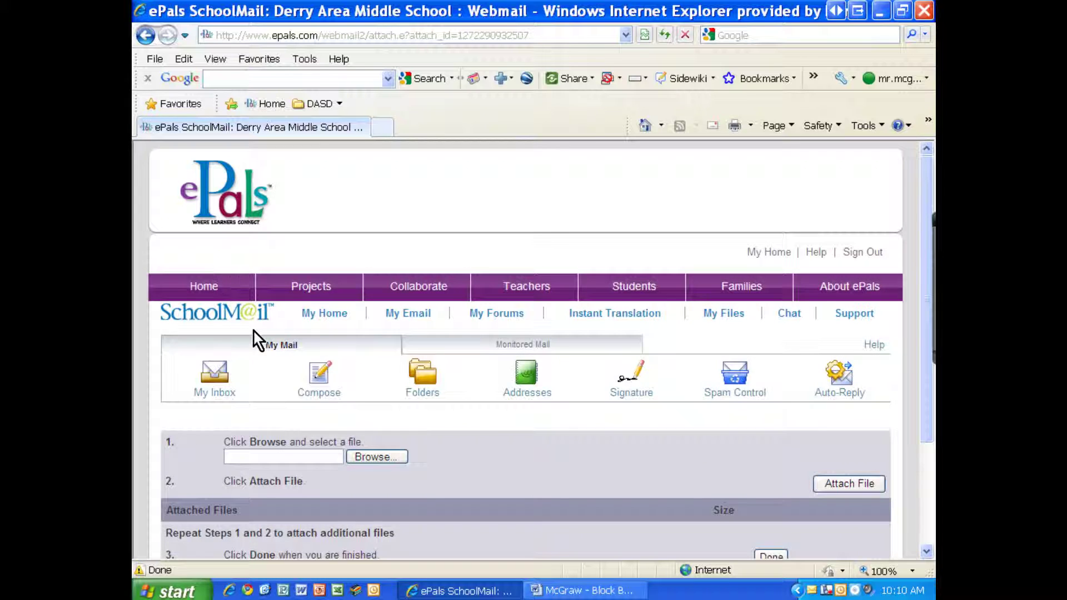
scroll(317, 350, down, 2)
click(372, 335)
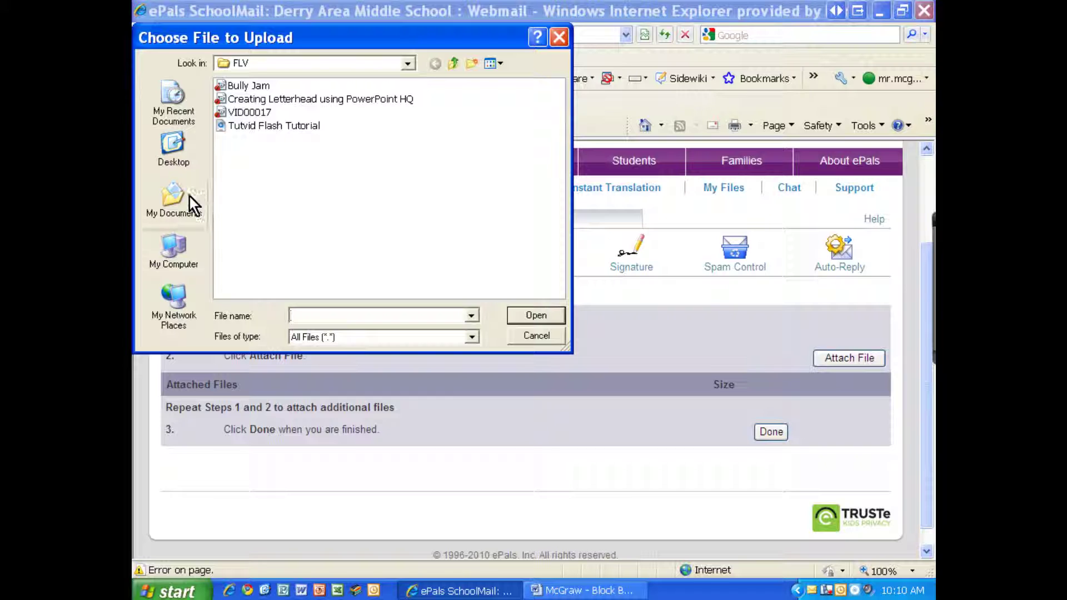
click(191, 197)
click(240, 148)
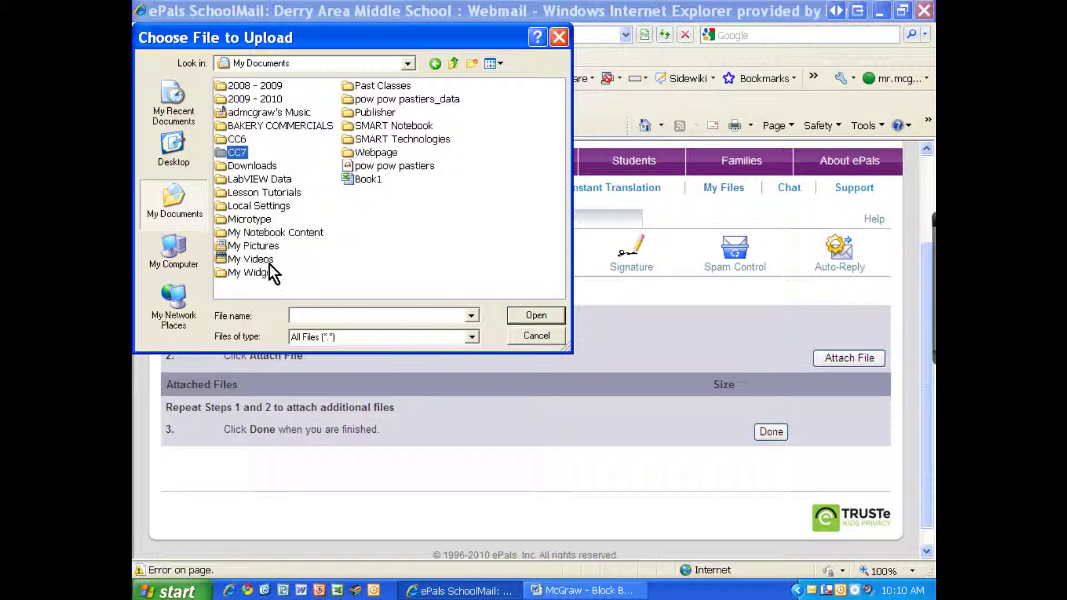
double_click(261, 247)
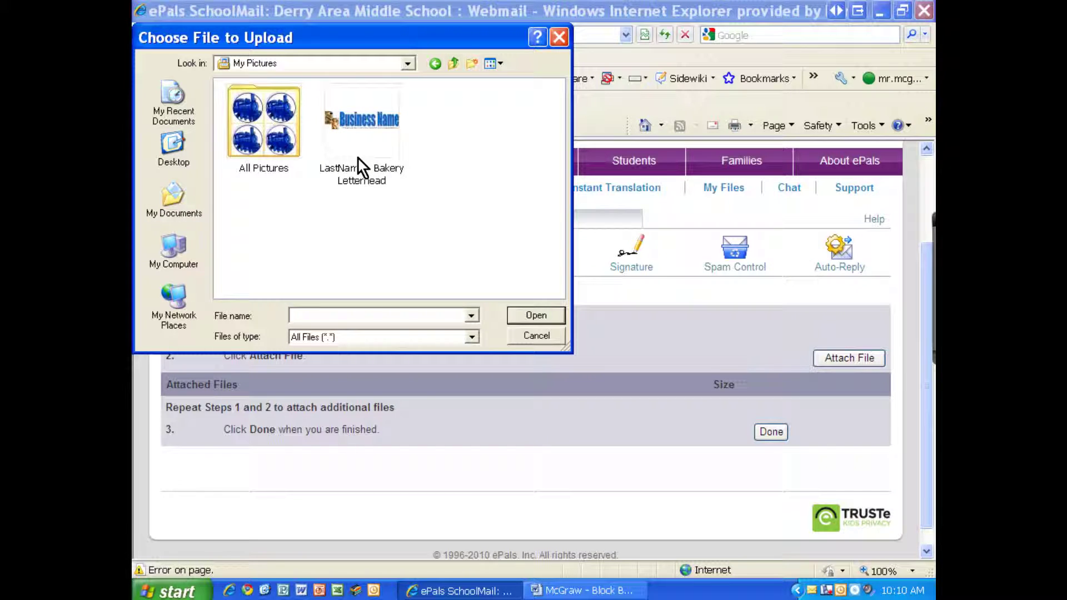
click(371, 146)
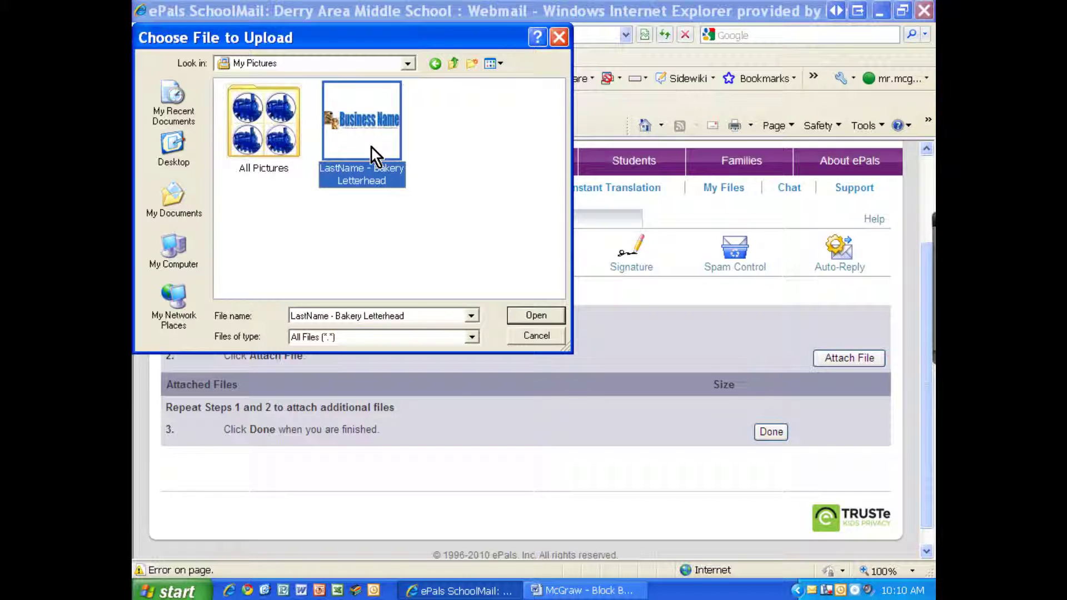
click(533, 316)
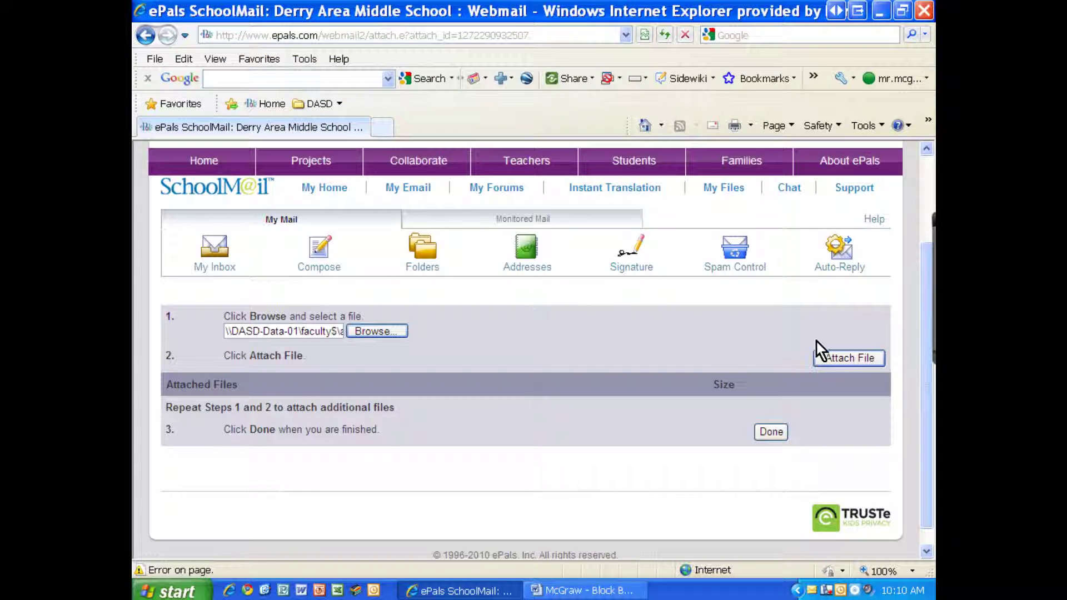
click(845, 359)
scroll(443, 403, down, 3)
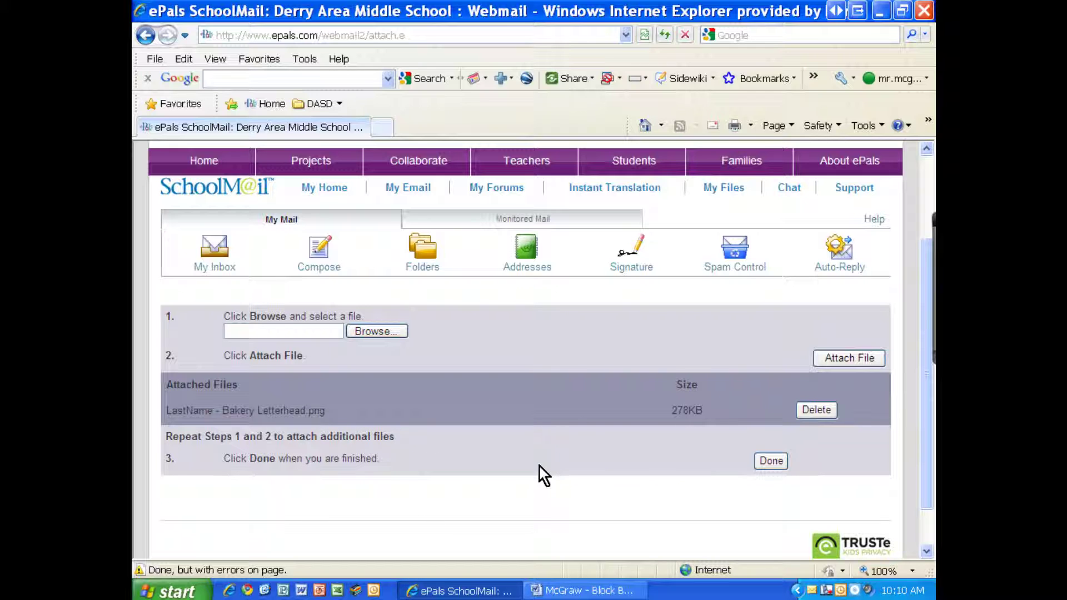
Go back to the Repair Request compose form showing 'LastName - Bakery Letterhead.png' attached, with the caret in the body.
click(770, 464)
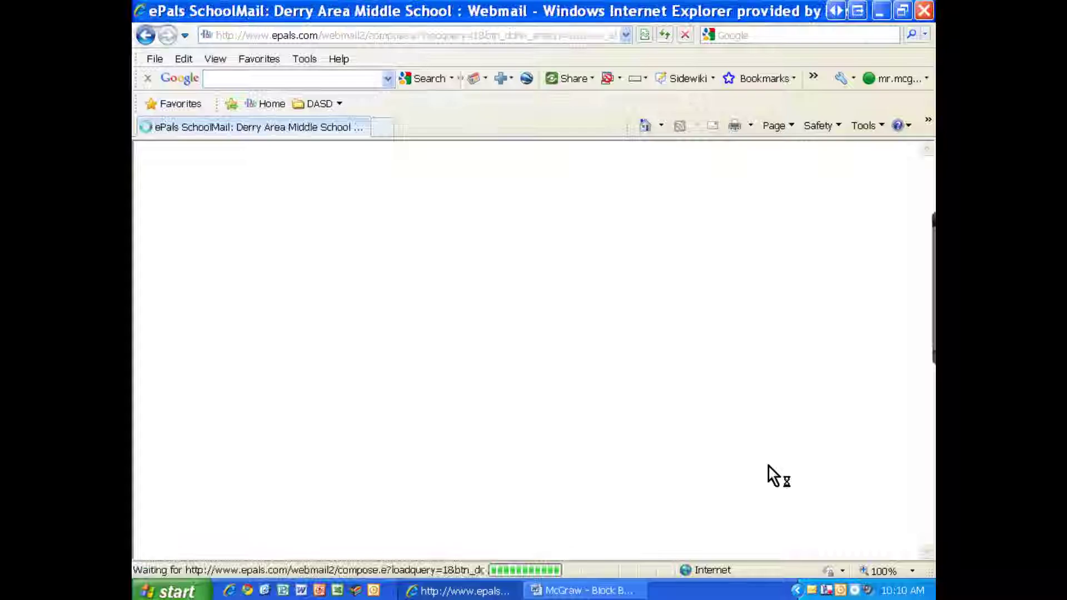
scroll(456, 452, down, 5)
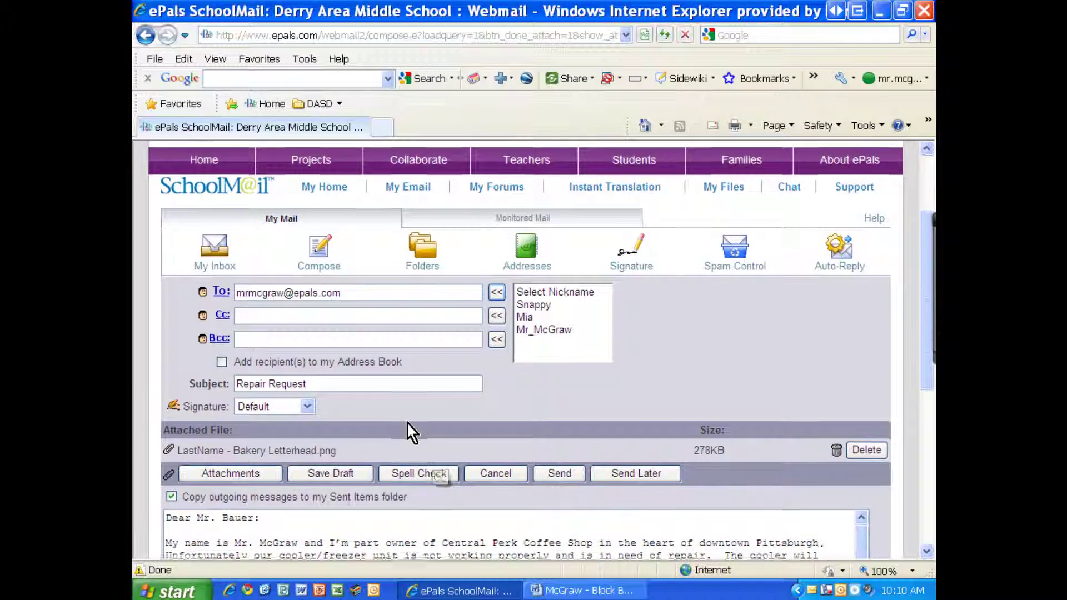
scroll(405, 422, down, 1)
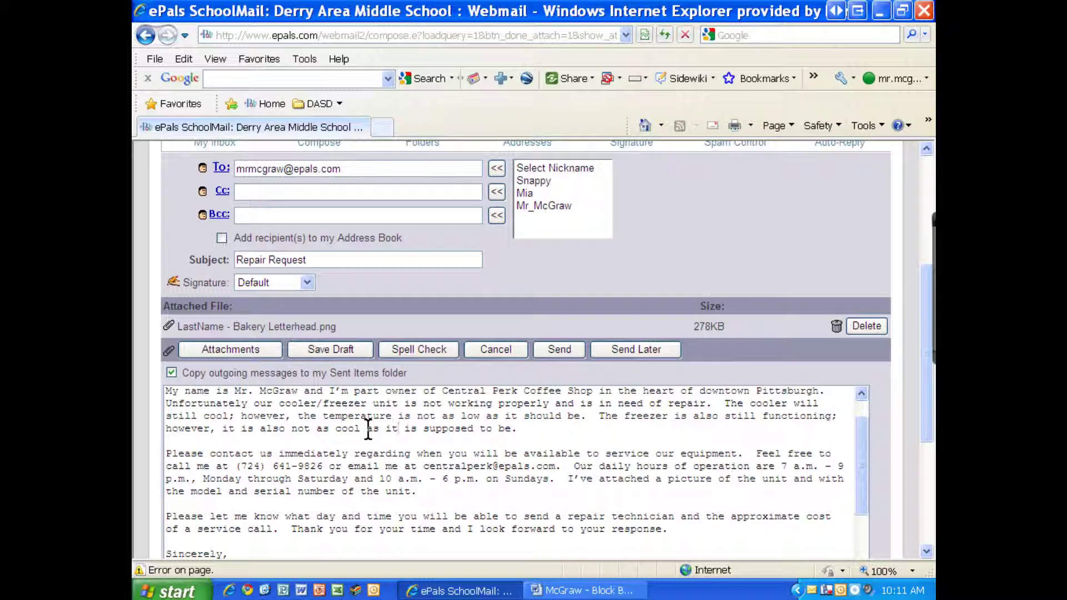
scroll(378, 439, up, 3)
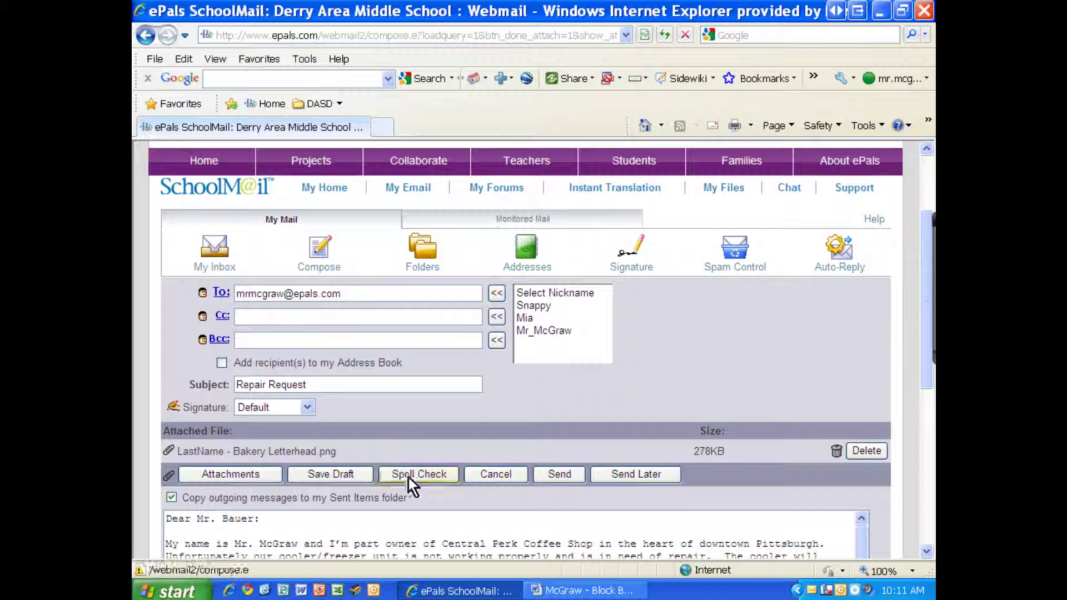
click(485, 521)
scroll(485, 521, down, 2)
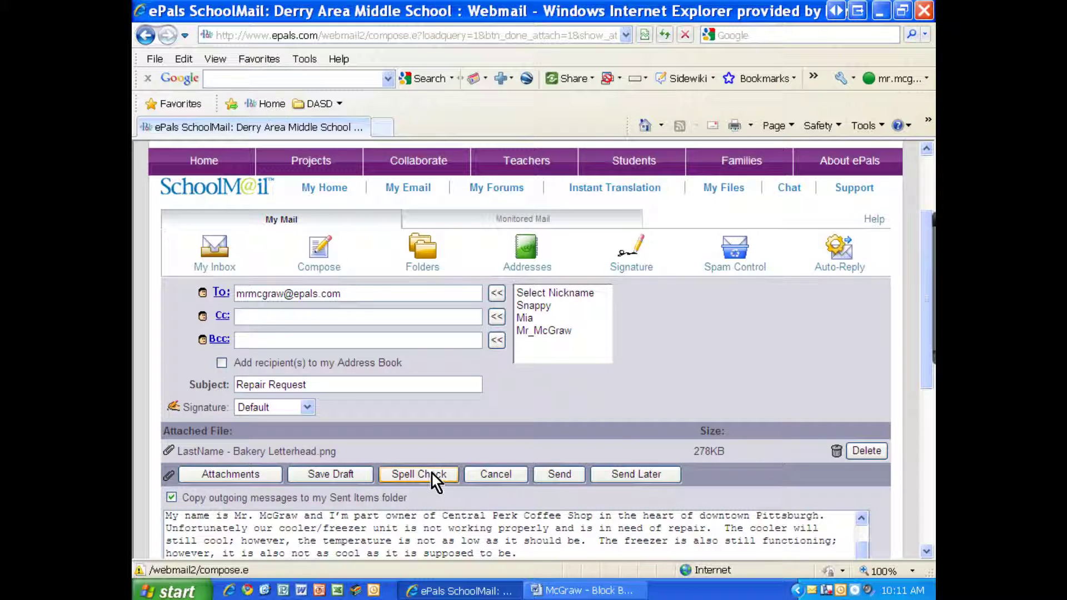
Spell-check the message body, changing every 'Im' to 'I'm'.
click(432, 473)
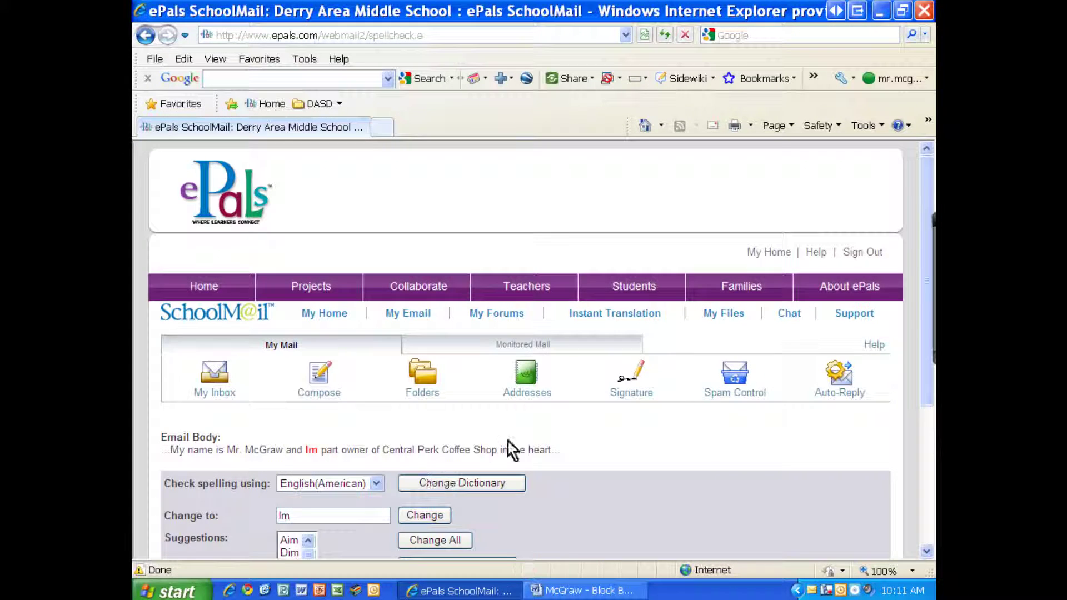
scroll(567, 444, down, 3)
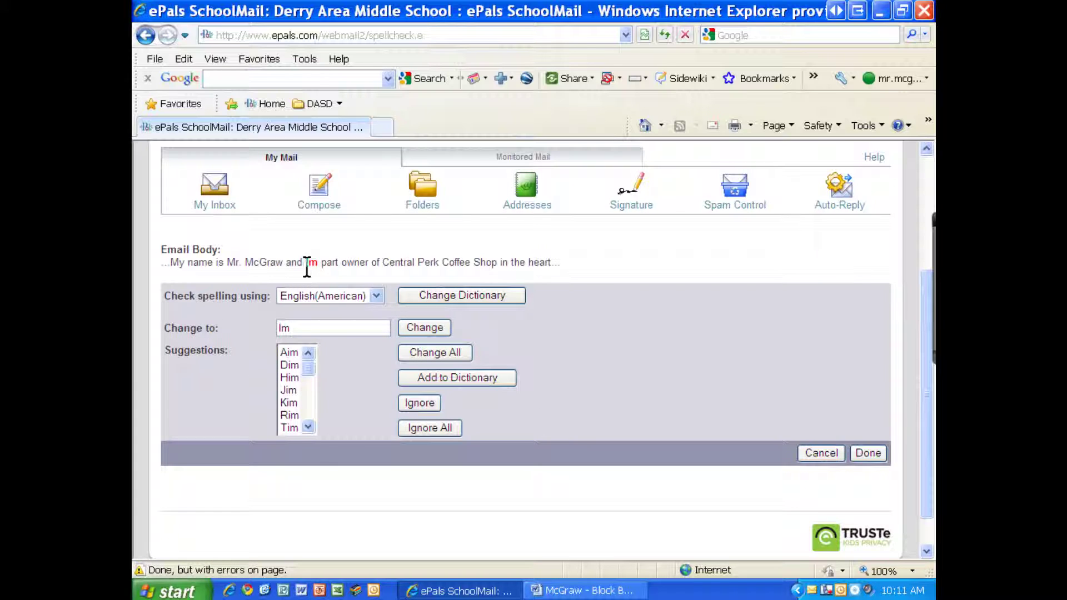
mouse_move(312, 369)
mouse_down()
mouse_move(309, 419)
mouse_move(311, 371)
mouse_up()
click(282, 328)
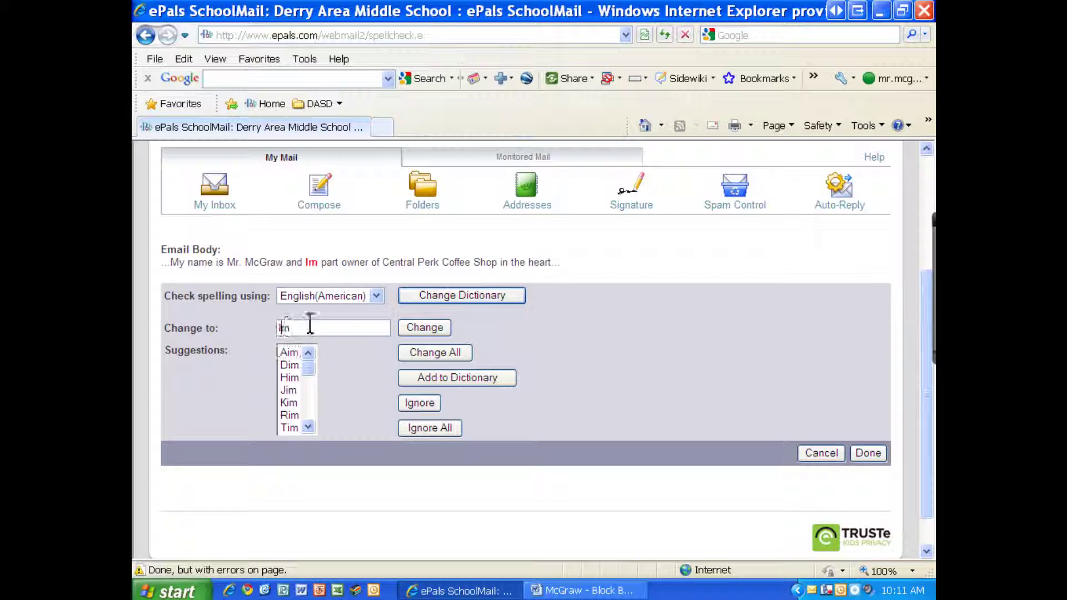
click(426, 351)
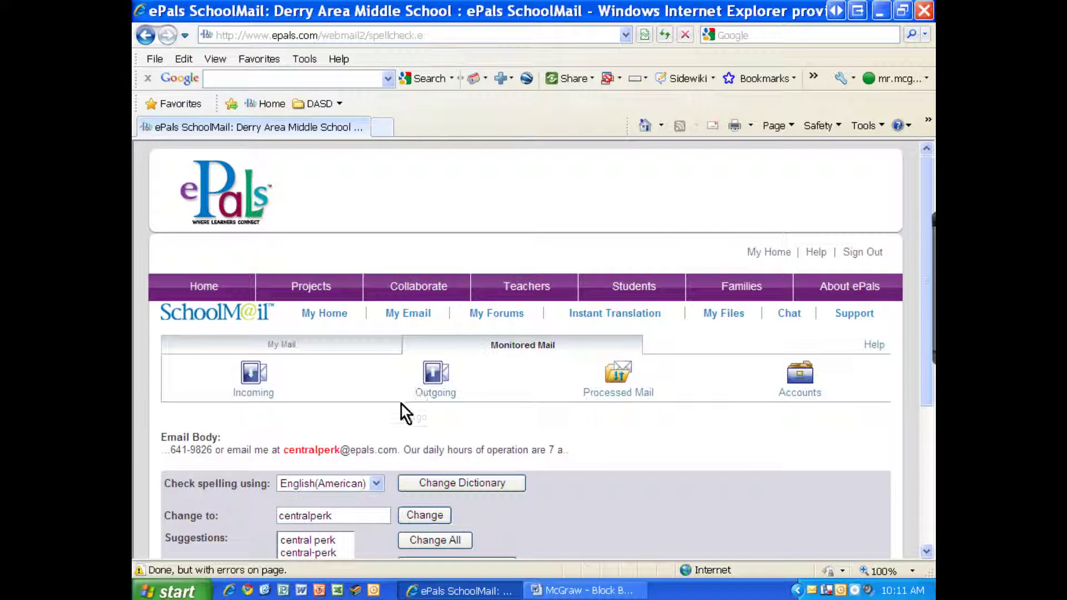
Add 'centralperk' to the dictionary and change every 'Ive' to 'I've'.
scroll(378, 422, down, 2)
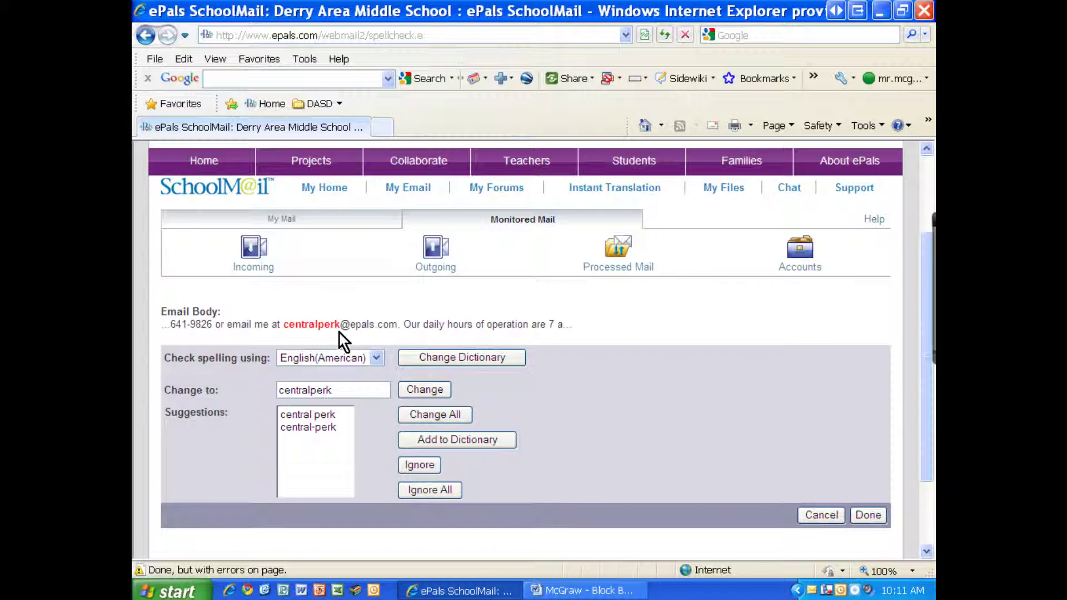
click(455, 439)
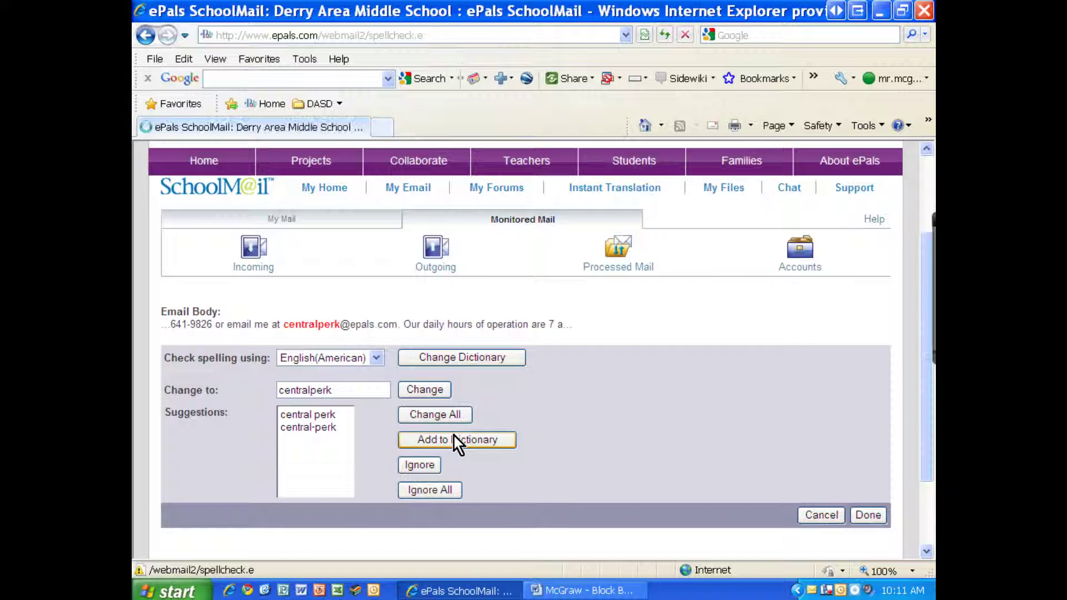
scroll(515, 483, down, 2)
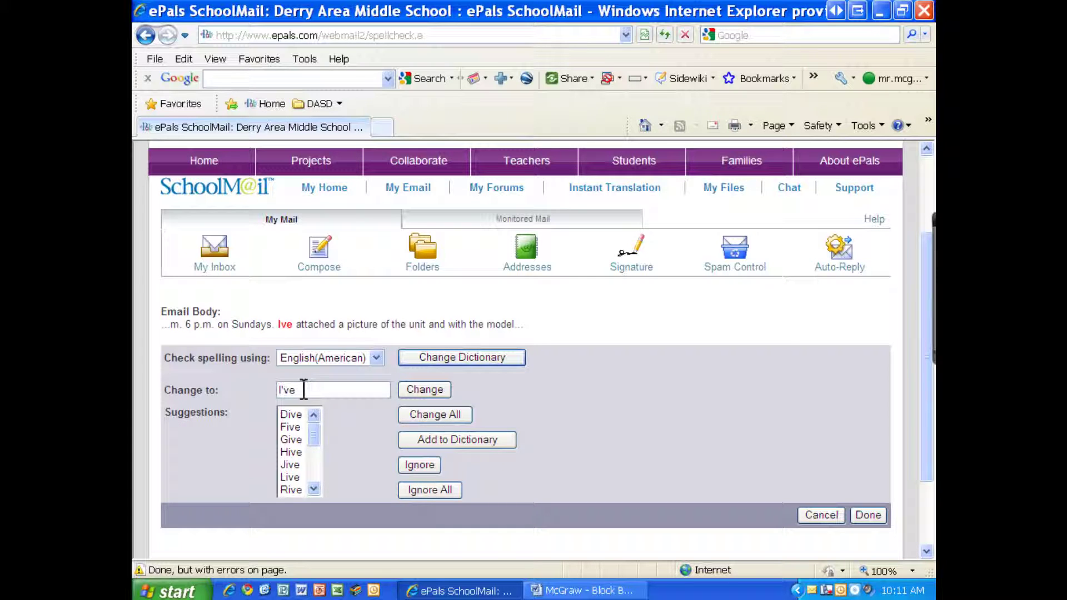
click(423, 418)
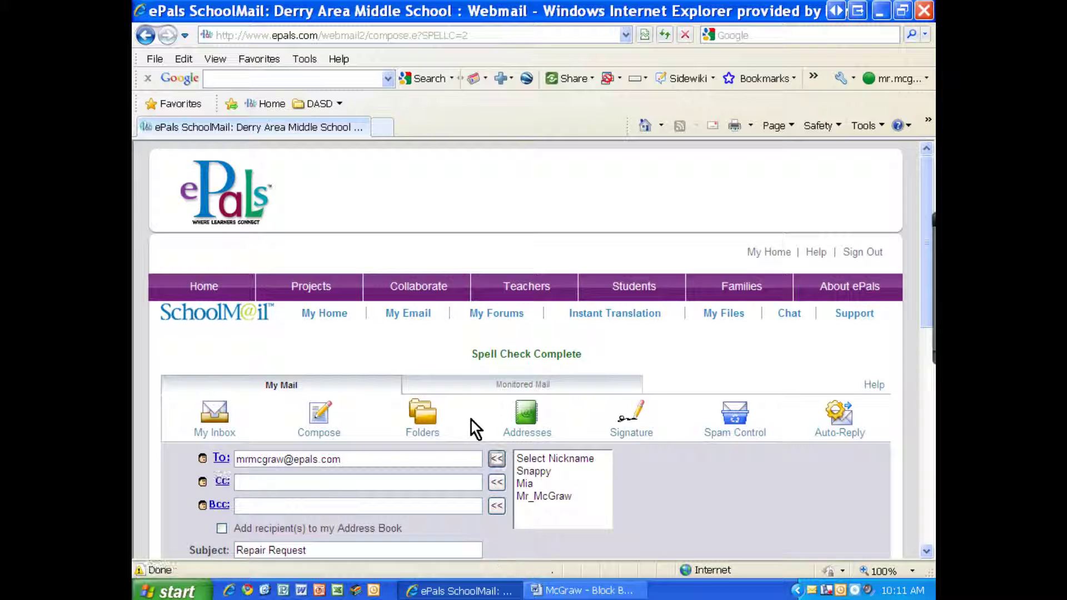
Send the Repair Request email.
scroll(445, 422, down, 2)
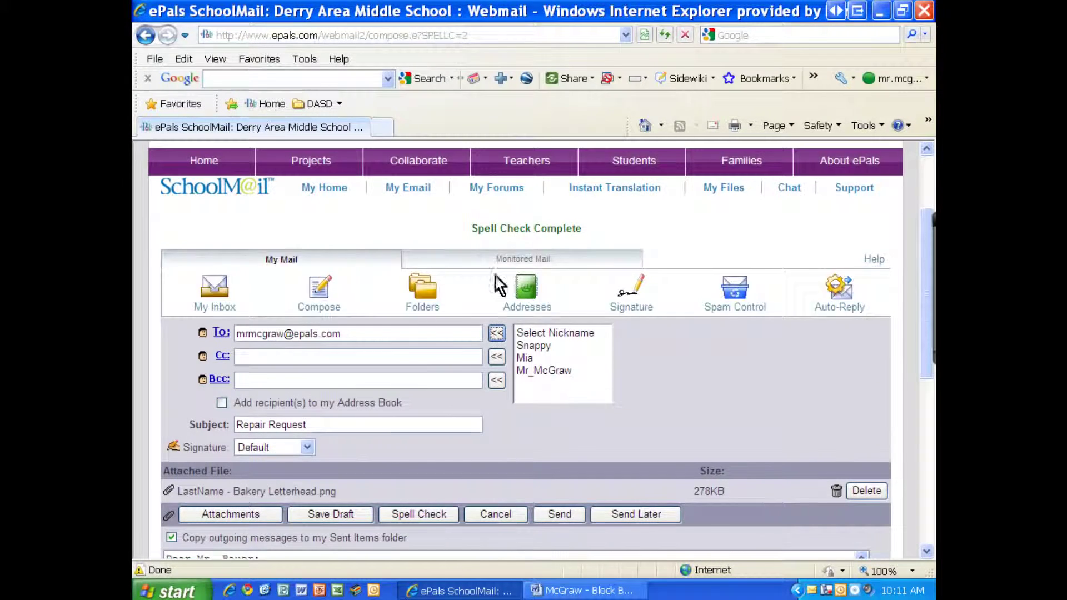
scroll(467, 388, down, 3)
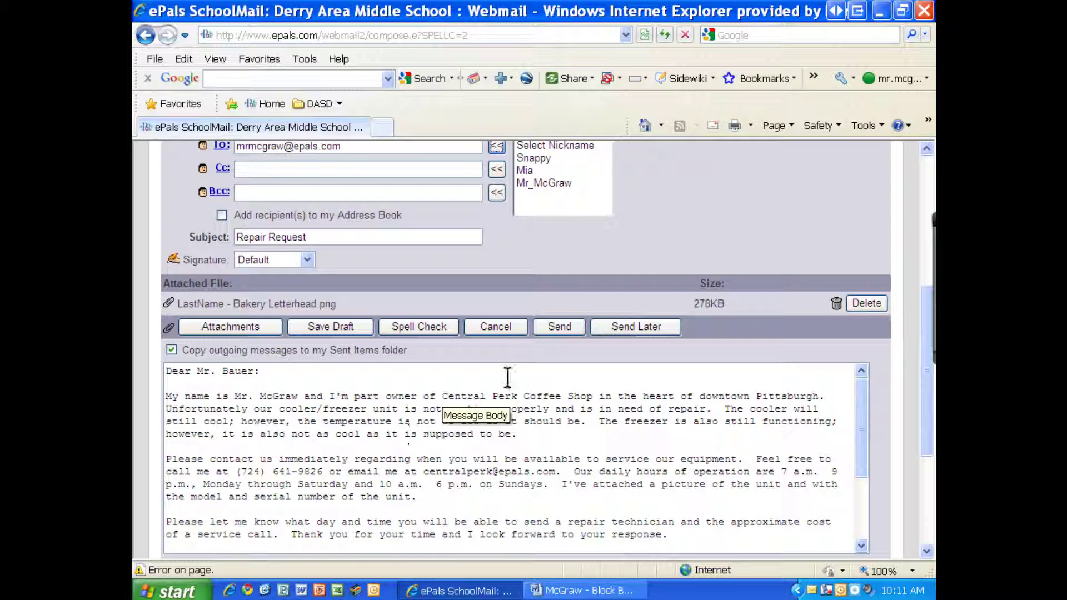
click(559, 328)
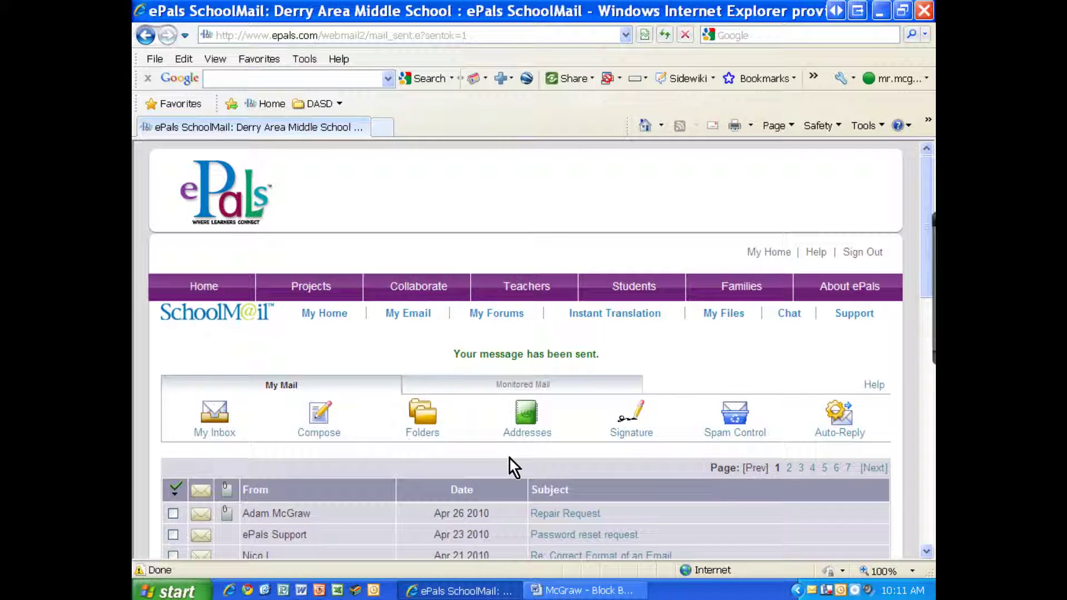
Open the received Repair Request message in the inbox and read through the letter and signature.
scroll(509, 459, down, 1)
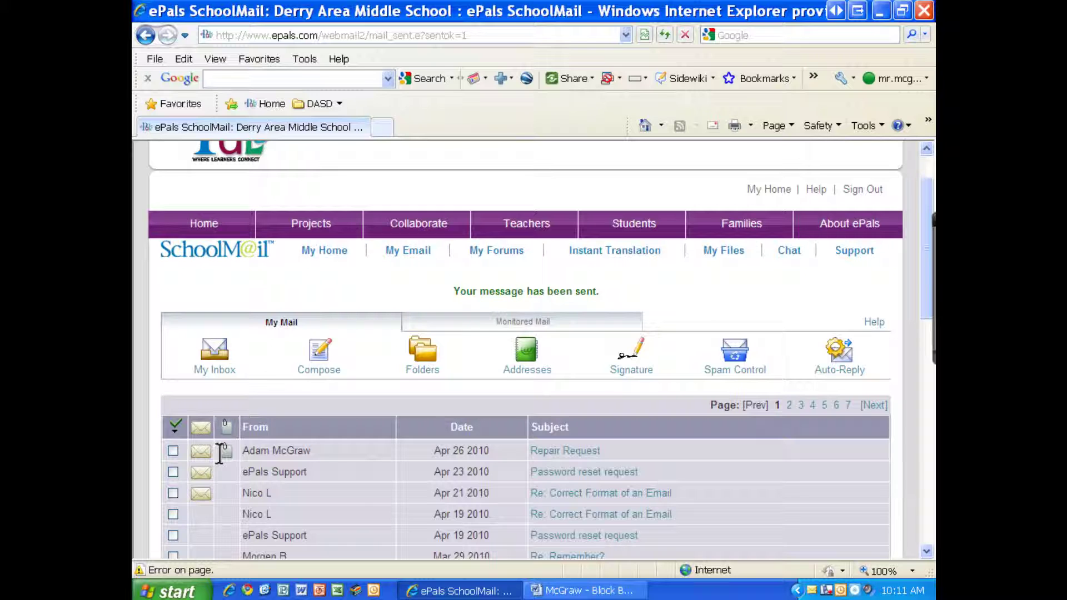
click(547, 459)
scroll(501, 445, down, 5)
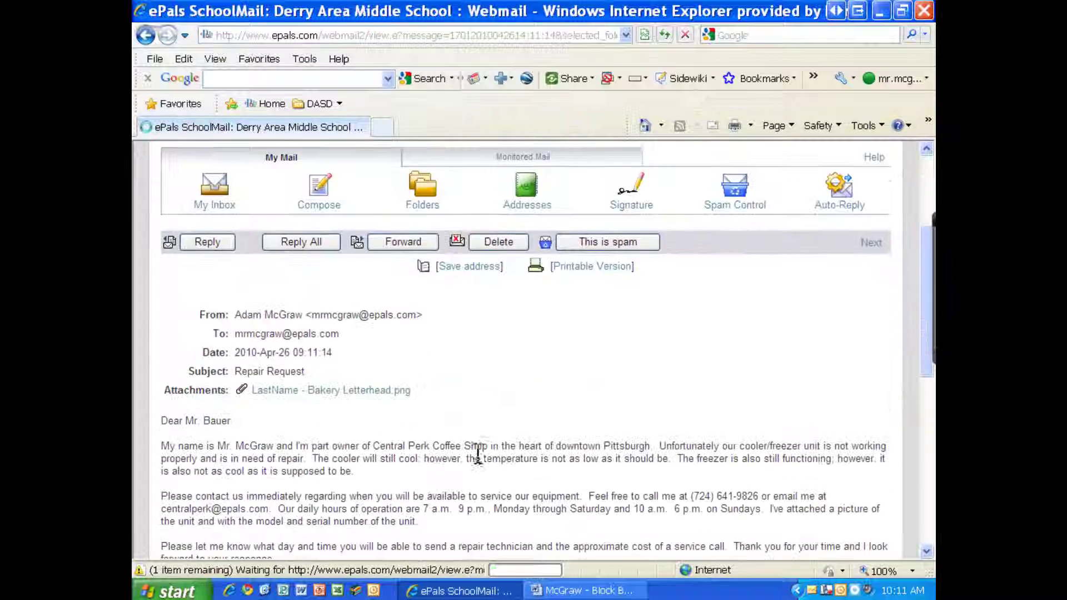
scroll(481, 437, down, 3)
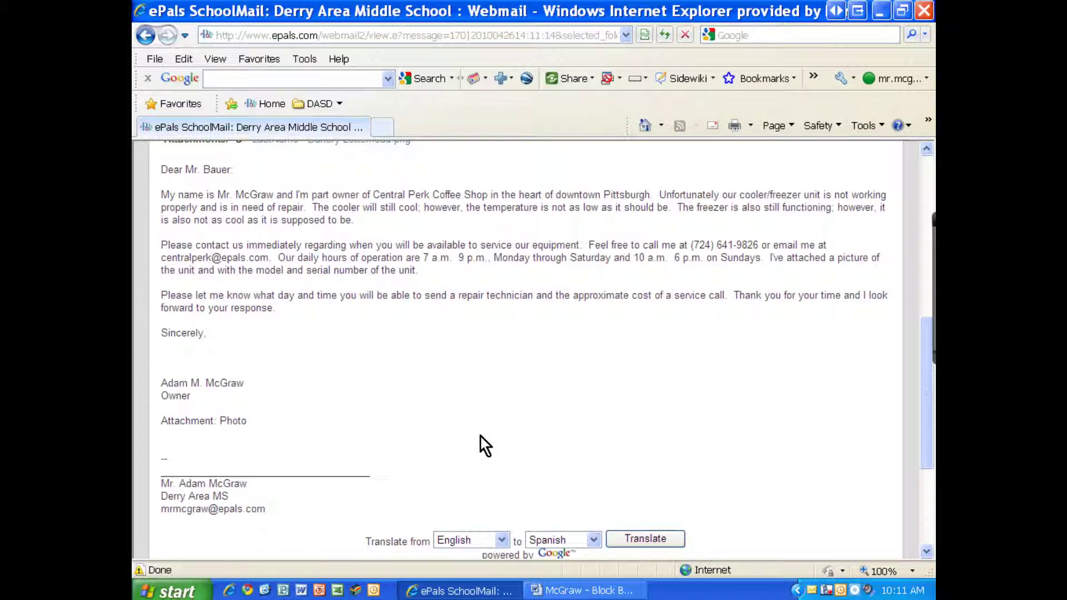